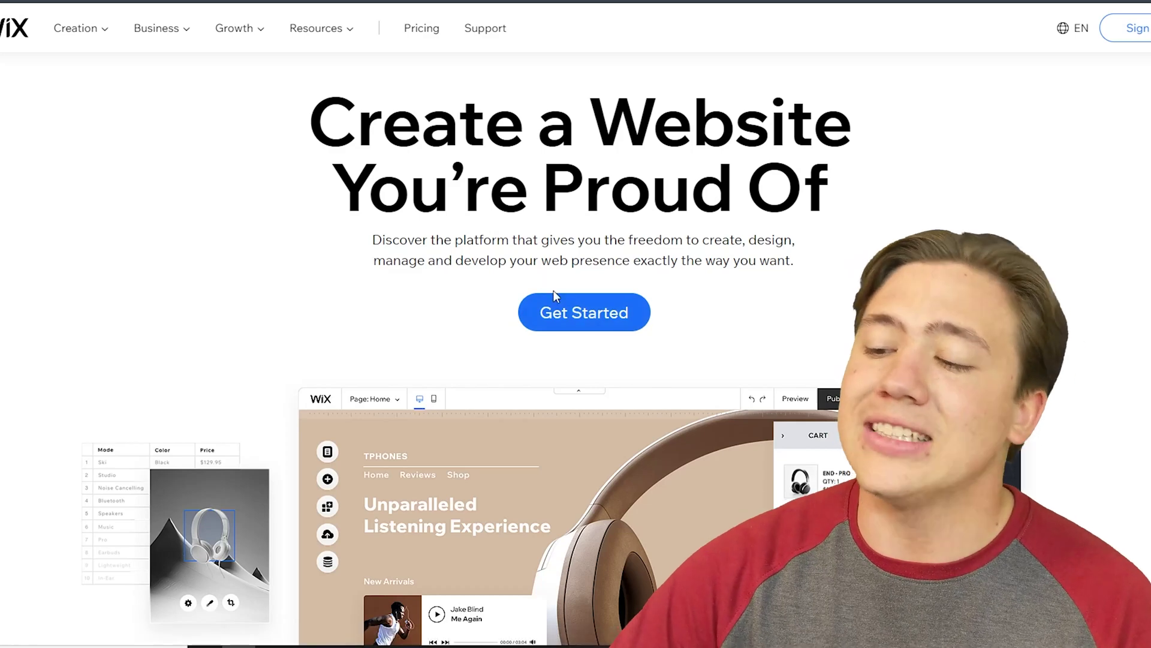
Start the Wix sign-up to begin creating a website.
left_click(562, 310)
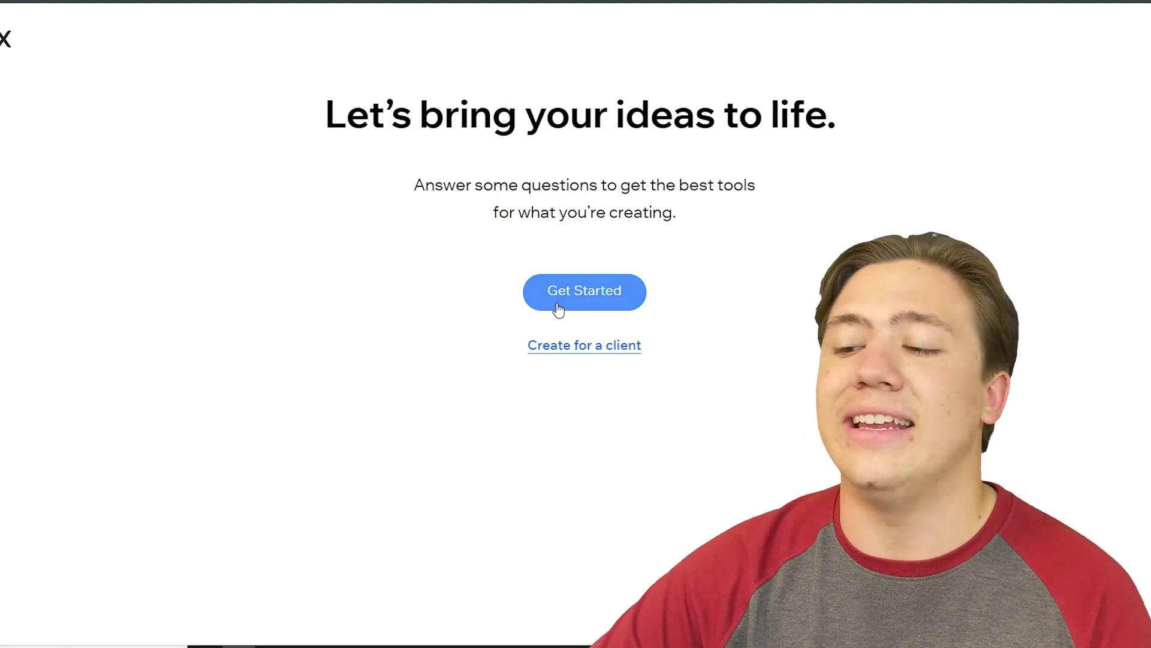
Search the website types and select 'Local Business' as the kind of site.
left_click(557, 308)
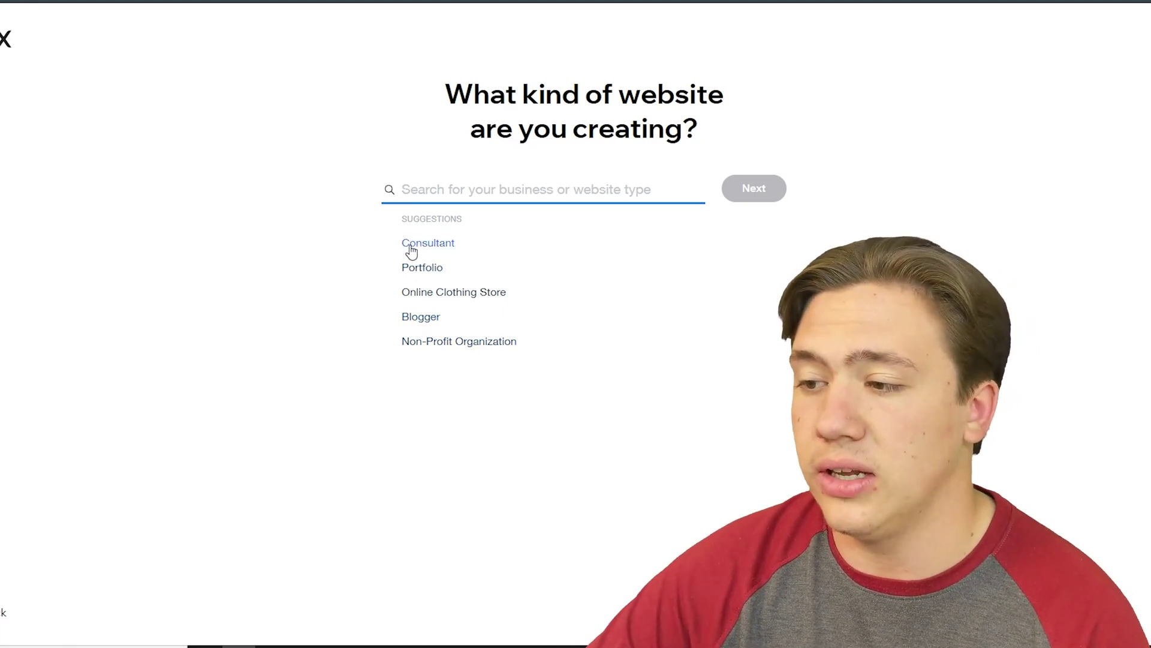
type("Bus")
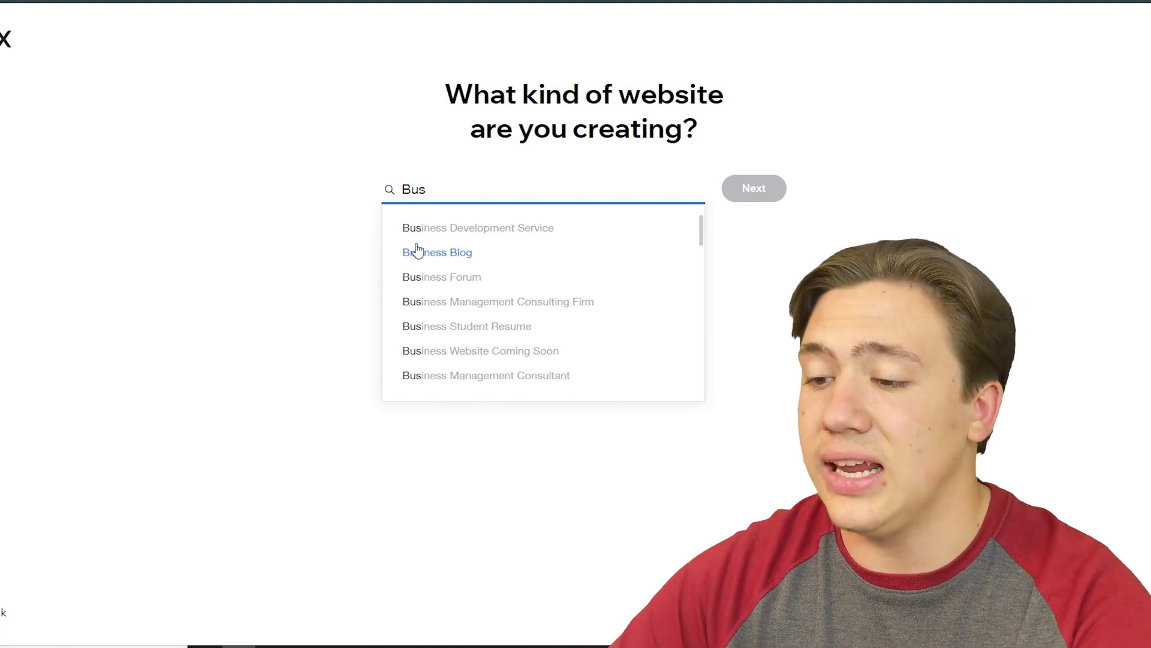
scroll(483, 288, "down", 3)
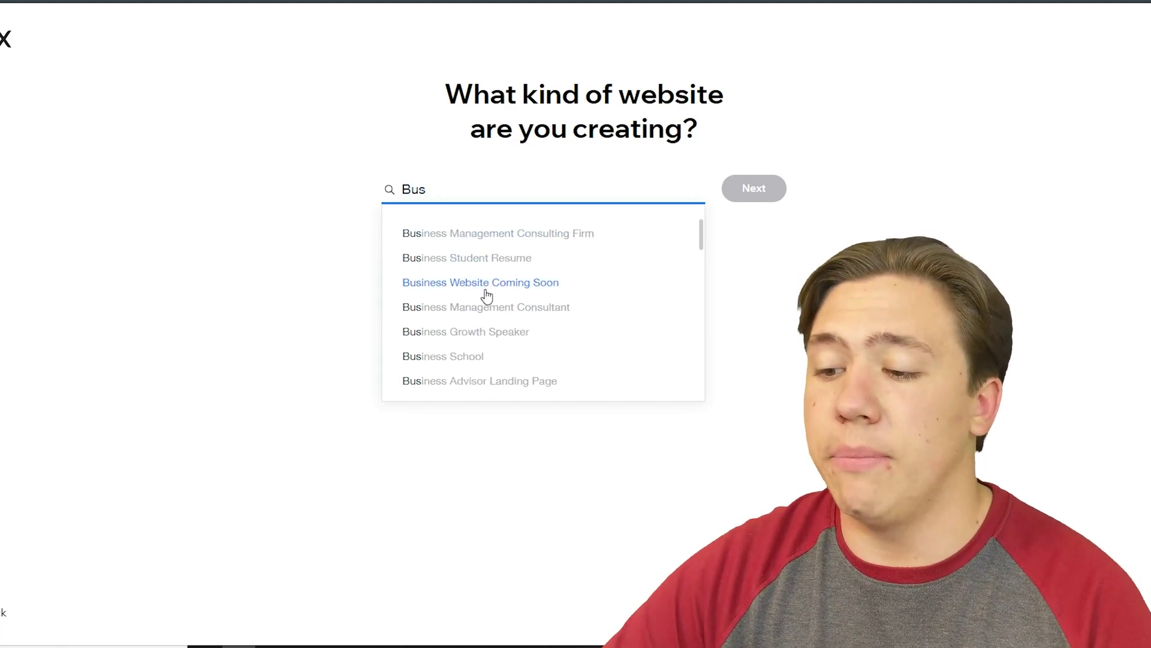
scroll(486, 295, "down", 2)
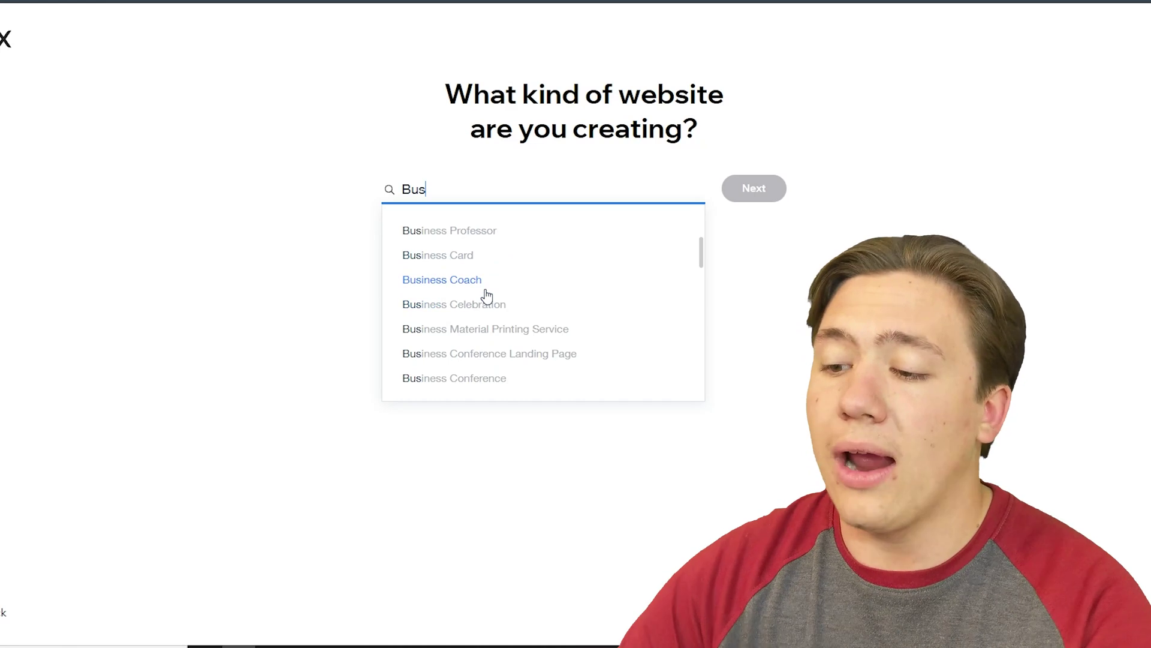
key("BackSpace")
key("BackSpace")
key("BackSpace")
type("Local")
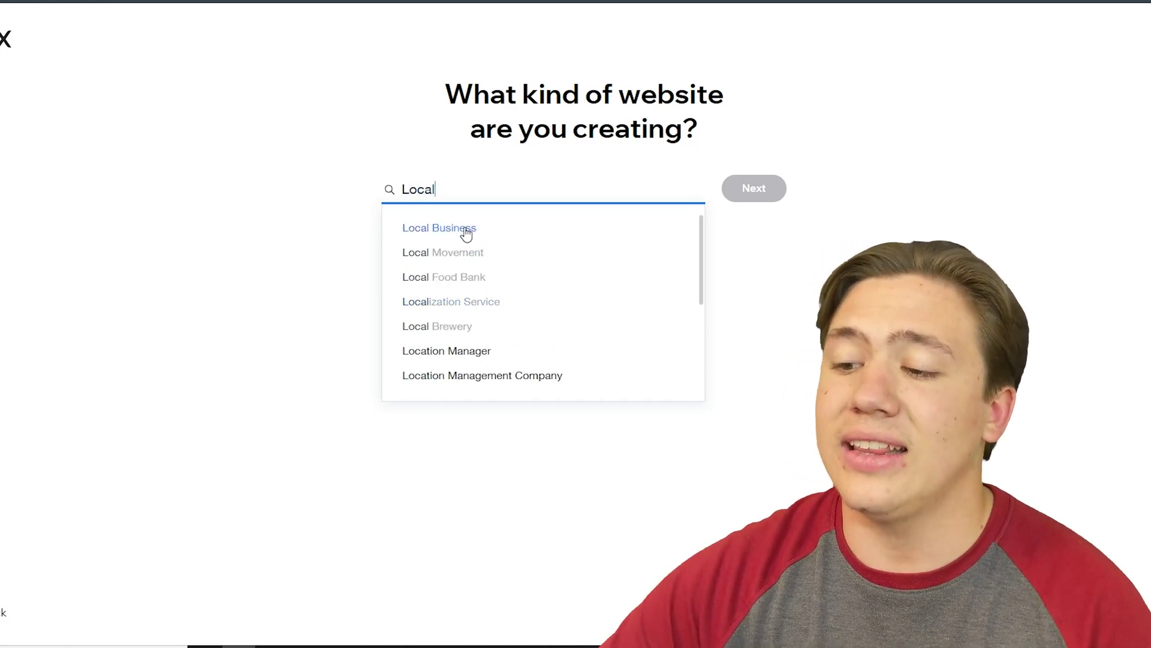
left_click(464, 234)
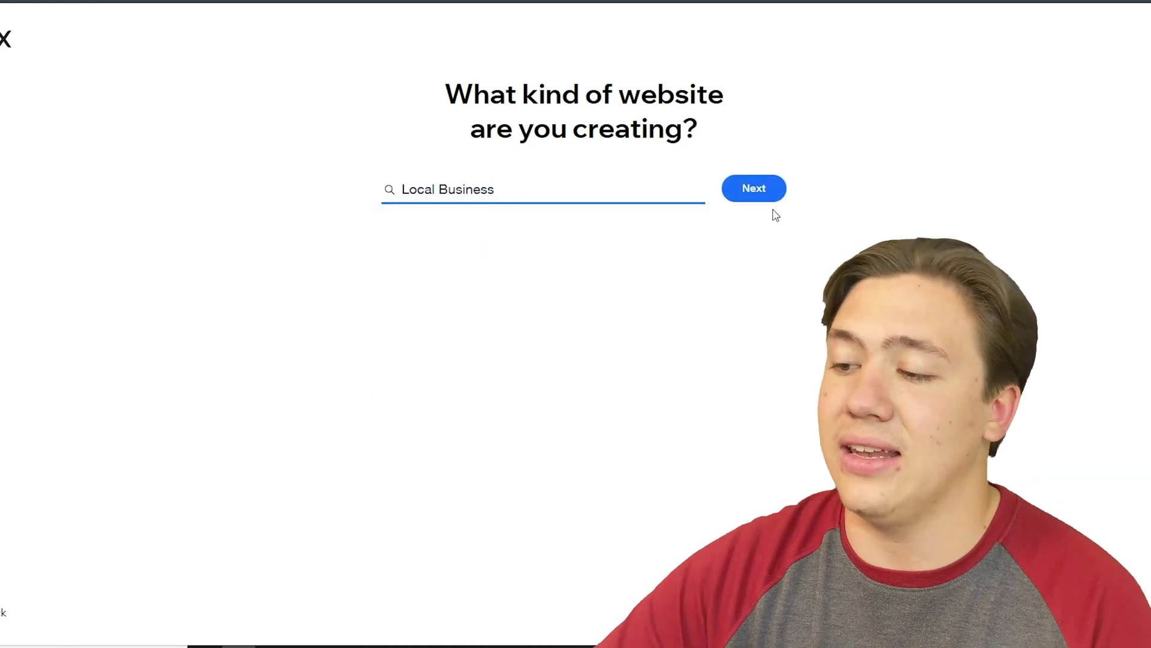
Browse the site feature cards, adding Pricing Plans and then removing it again.
left_click(755, 188)
scroll(543, 192, "down", 3)
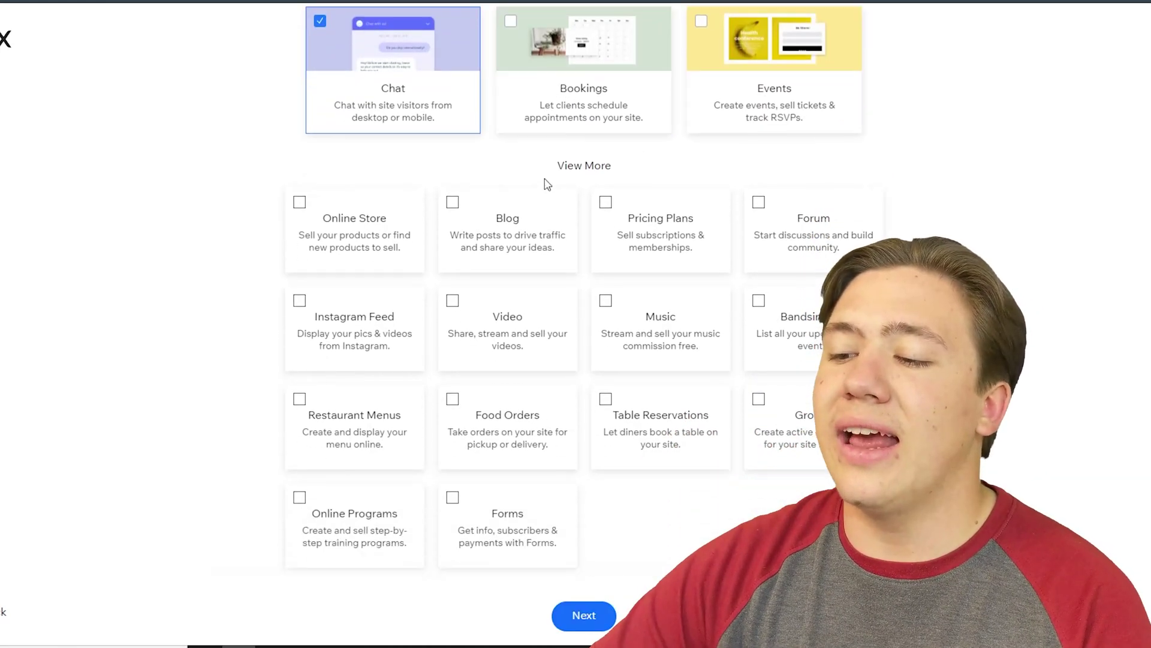
scroll(520, 247, "up", 3)
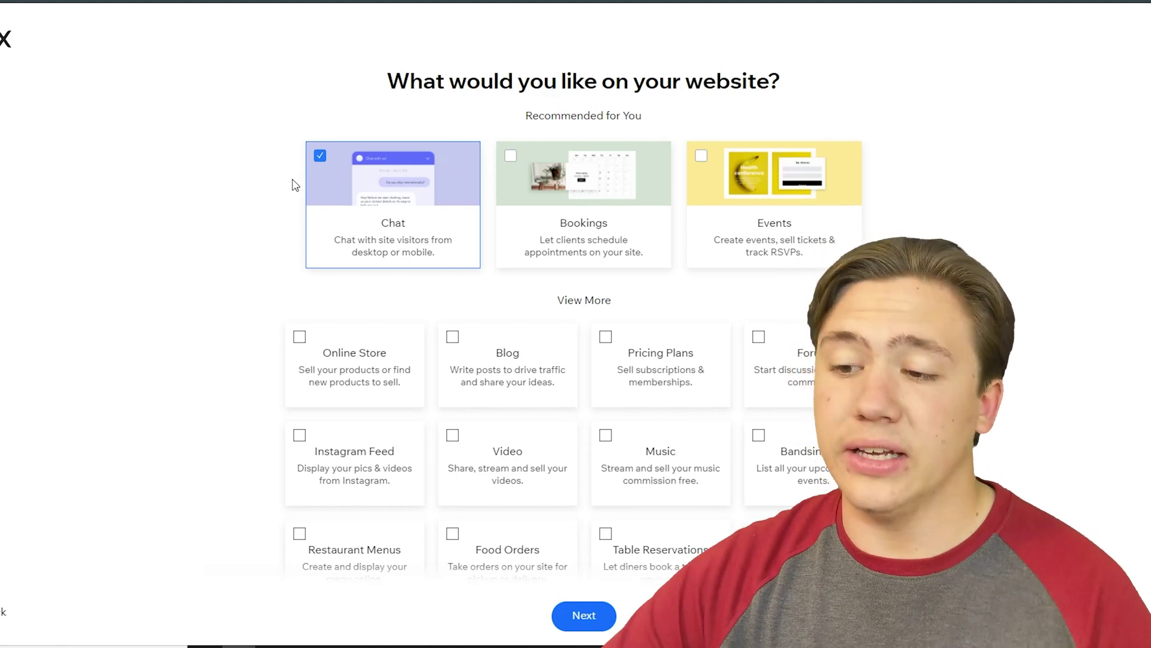
scroll(719, 170, "down", 1)
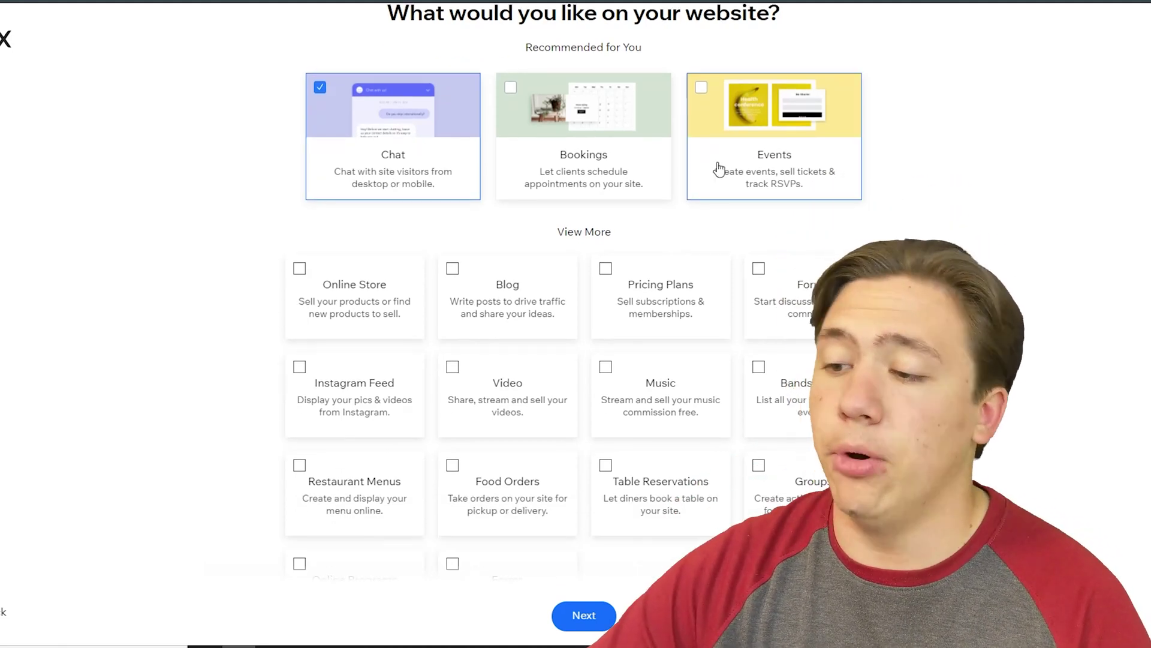
scroll(749, 162, "down", 1)
scroll(390, 261, "down", 1)
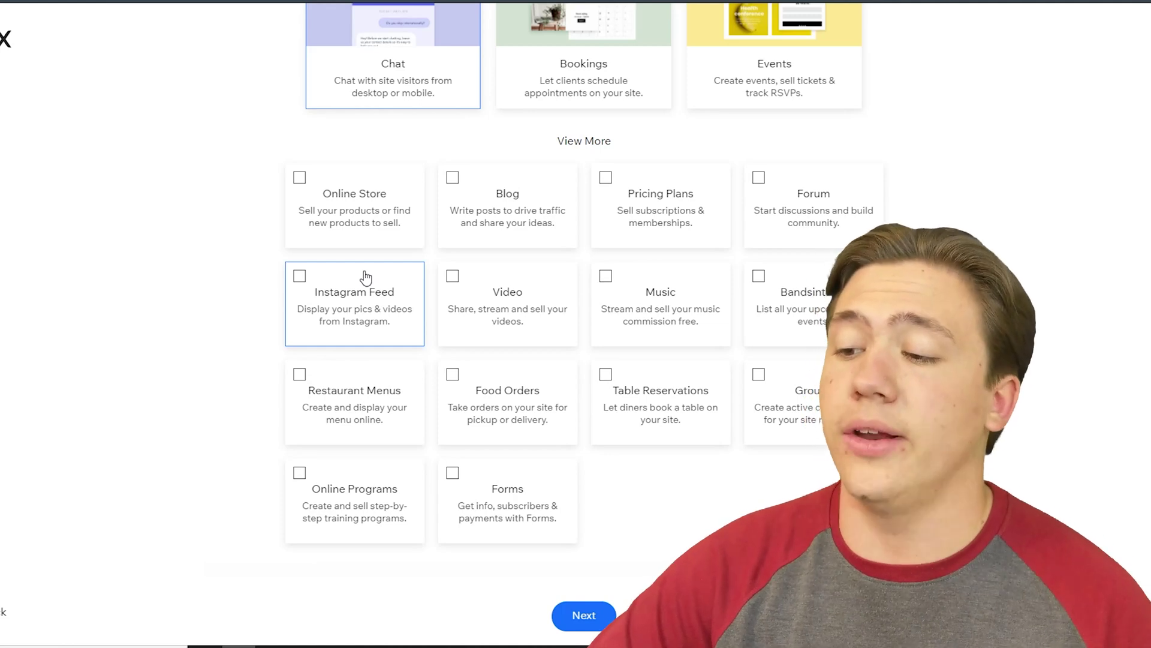
scroll(366, 277, "up", 3)
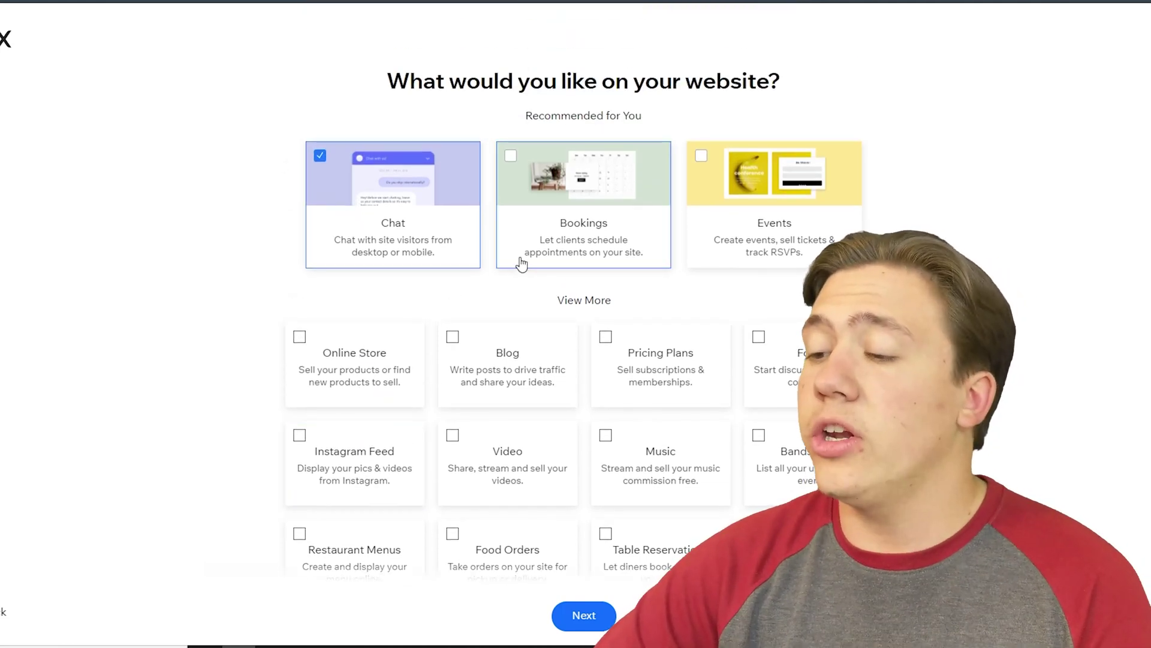
left_click(626, 353)
left_click(607, 358)
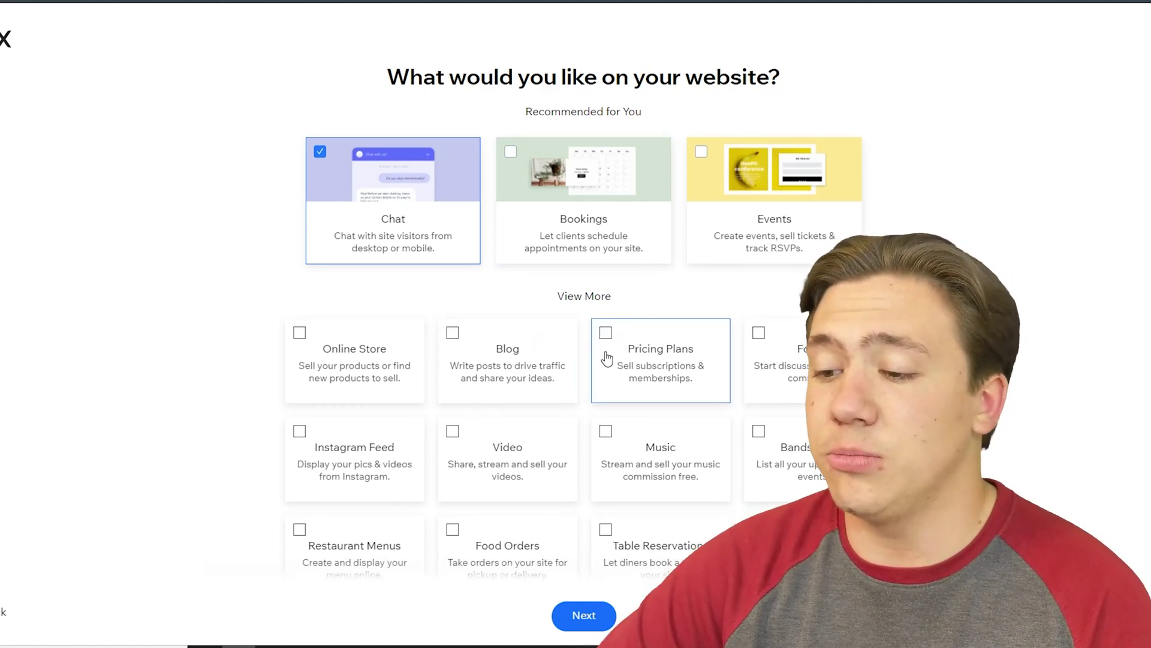
Add Blog and Table Reservations to the site features, keeping Chat selected.
scroll(540, 317, "down", 1)
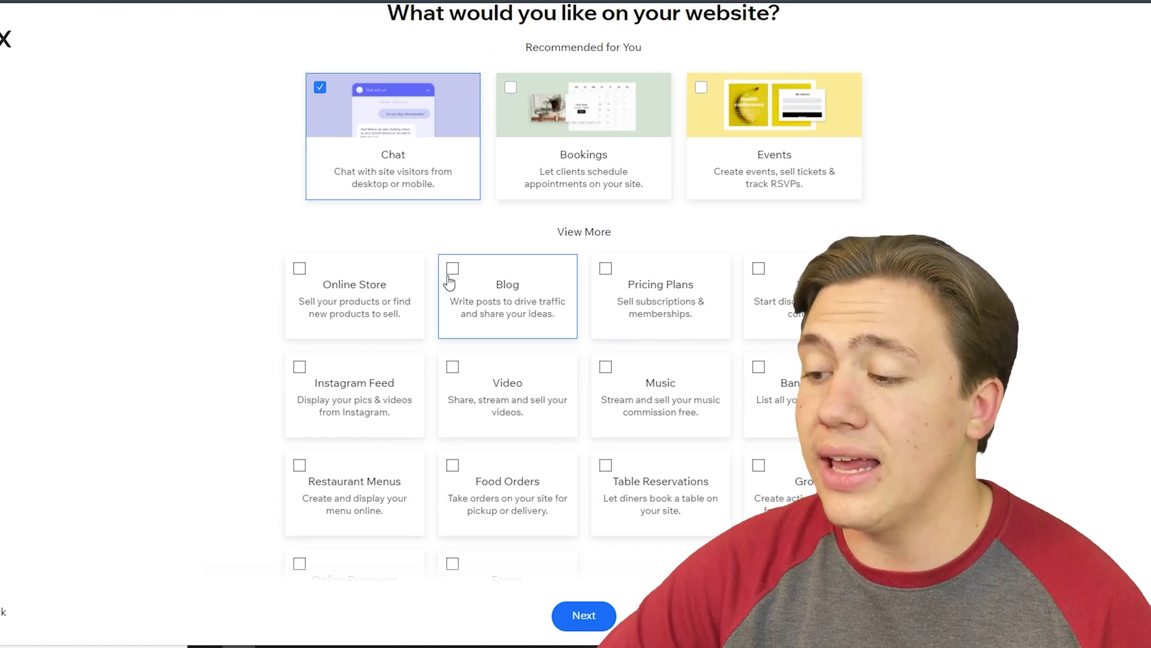
left_click(450, 280)
scroll(451, 281, "down", 1)
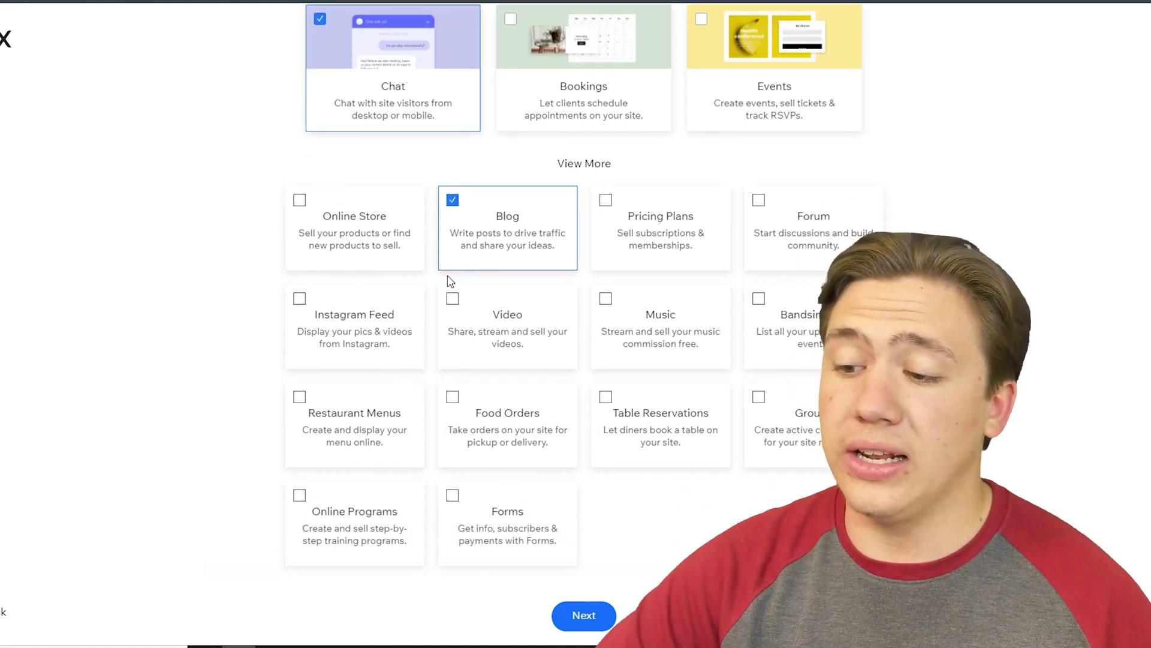
left_click(604, 414)
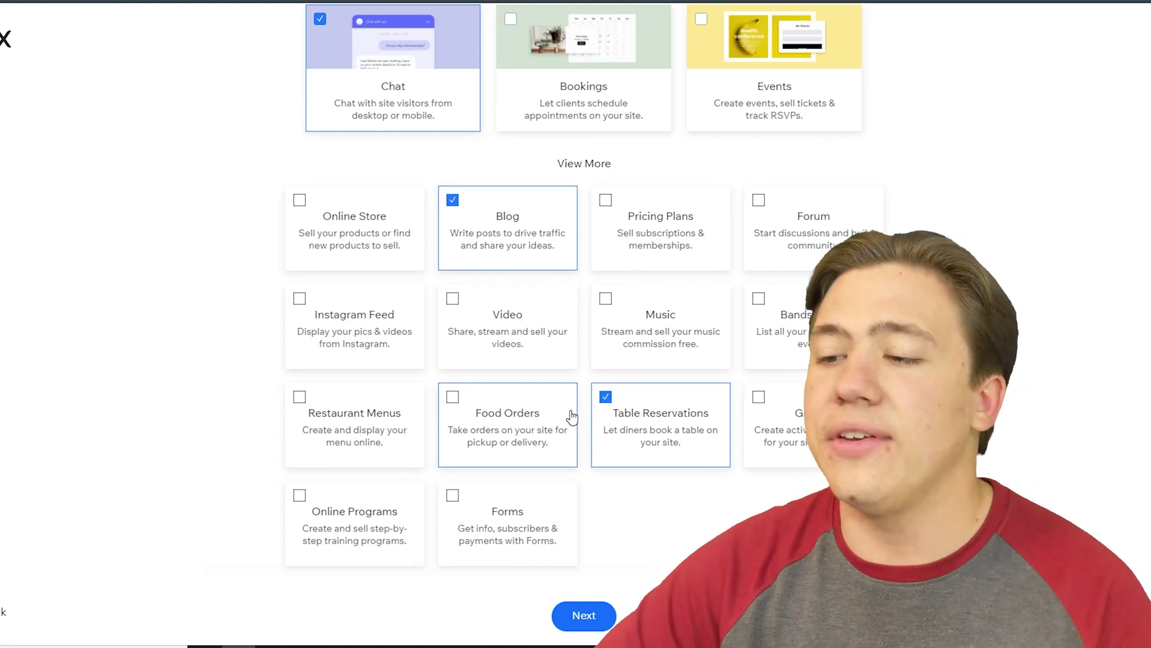
scroll(488, 334, "down", 1)
scroll(411, 293, "up", 2)
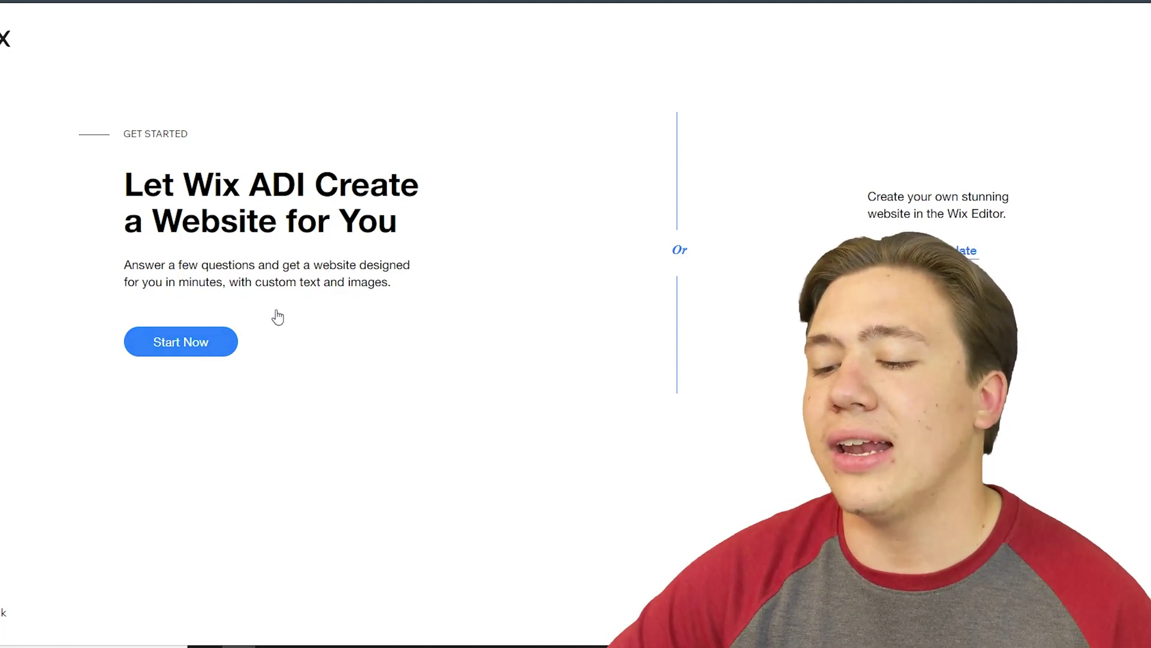
Choose the Wix Editor template route to see Local Business templates.
left_click(960, 250)
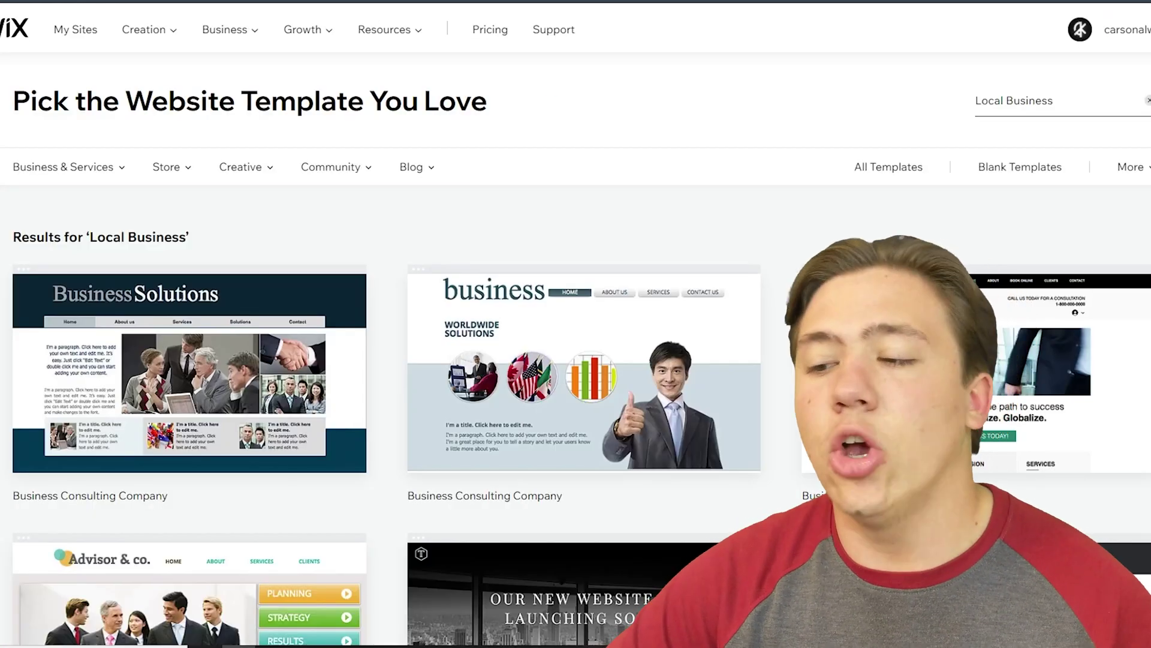
mouse_move(725, 292)
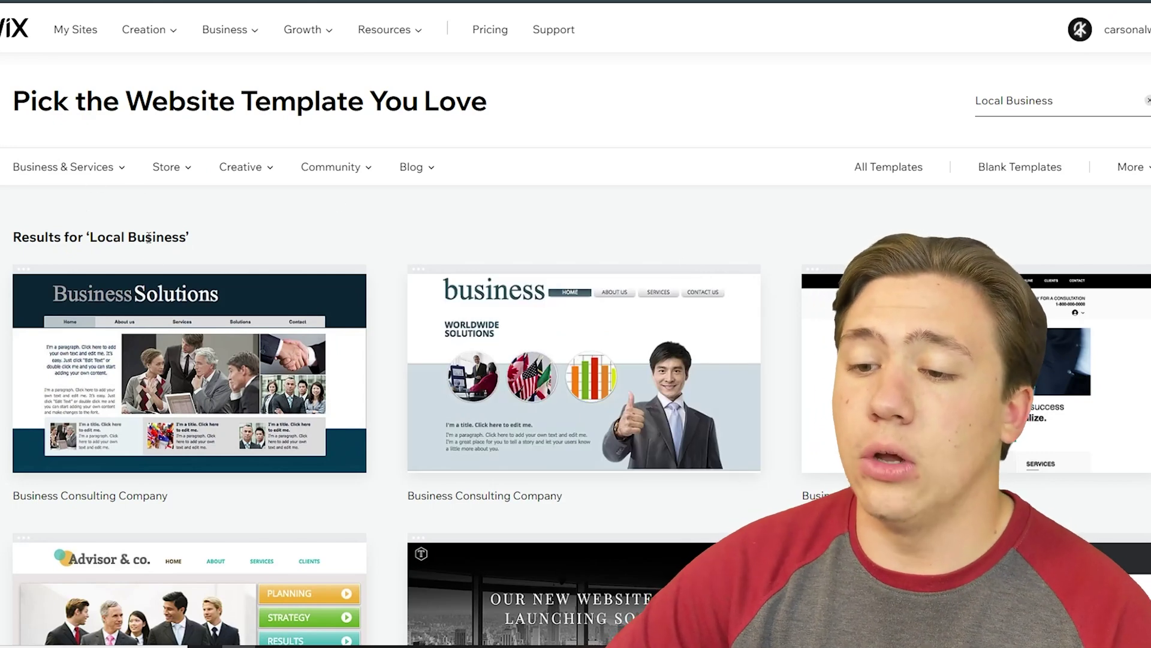
scroll(382, 159, "down", 2)
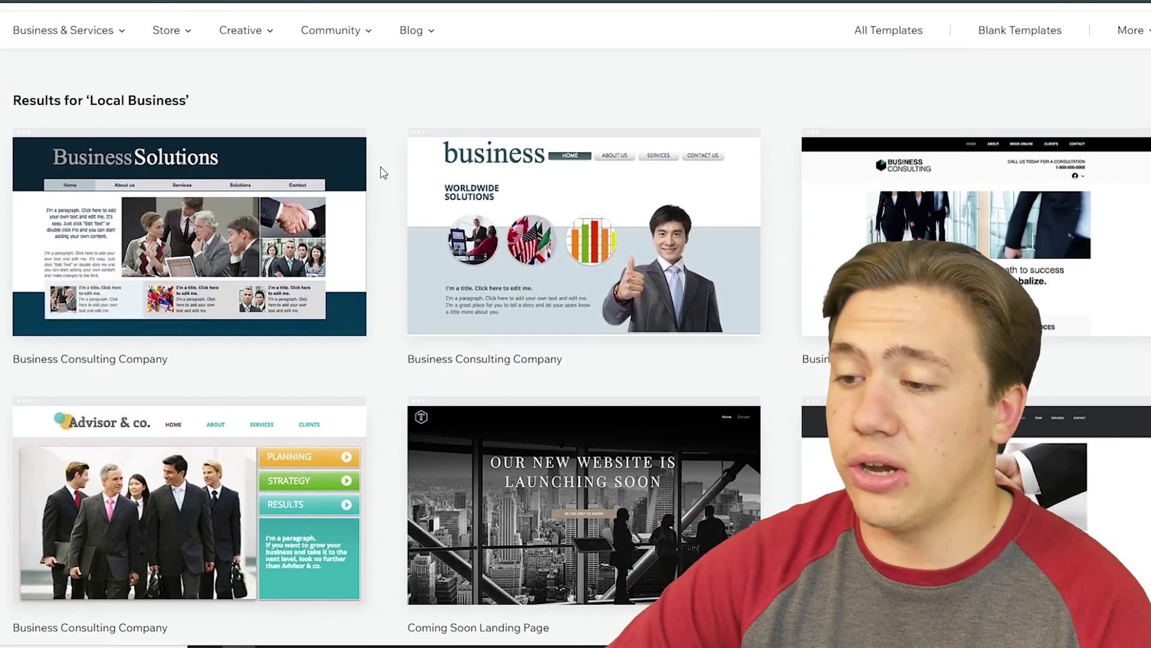
mouse_move(250, 142)
scroll(258, 126, "down", 2)
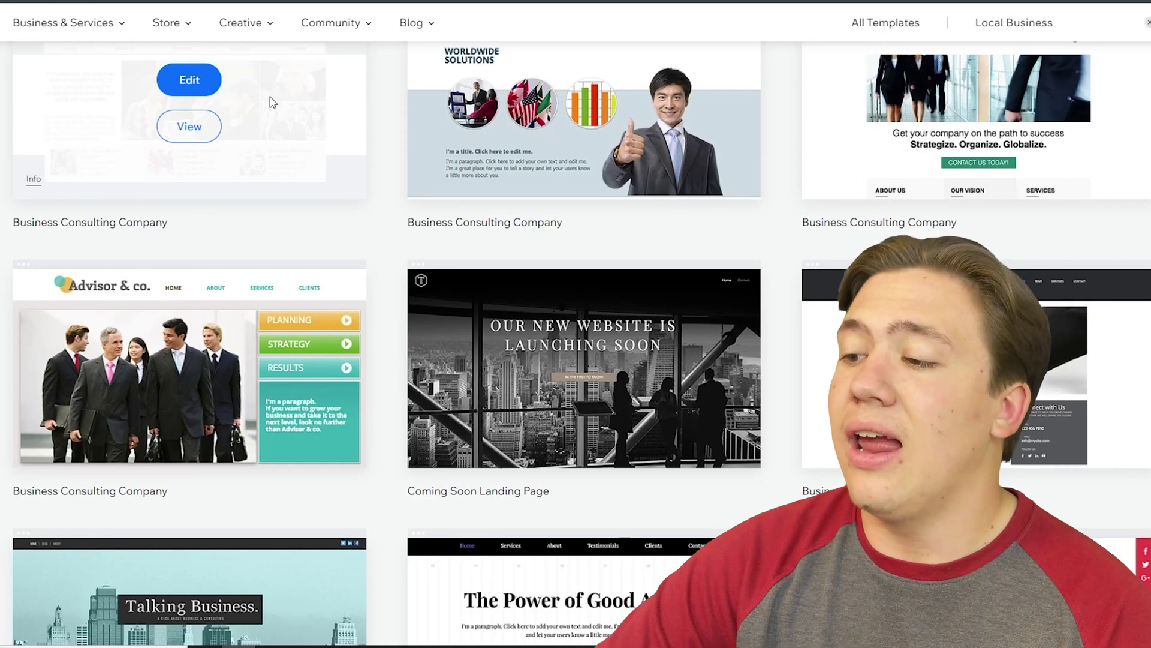
scroll(271, 103, "down", 3)
scroll(269, 105, "down", 4)
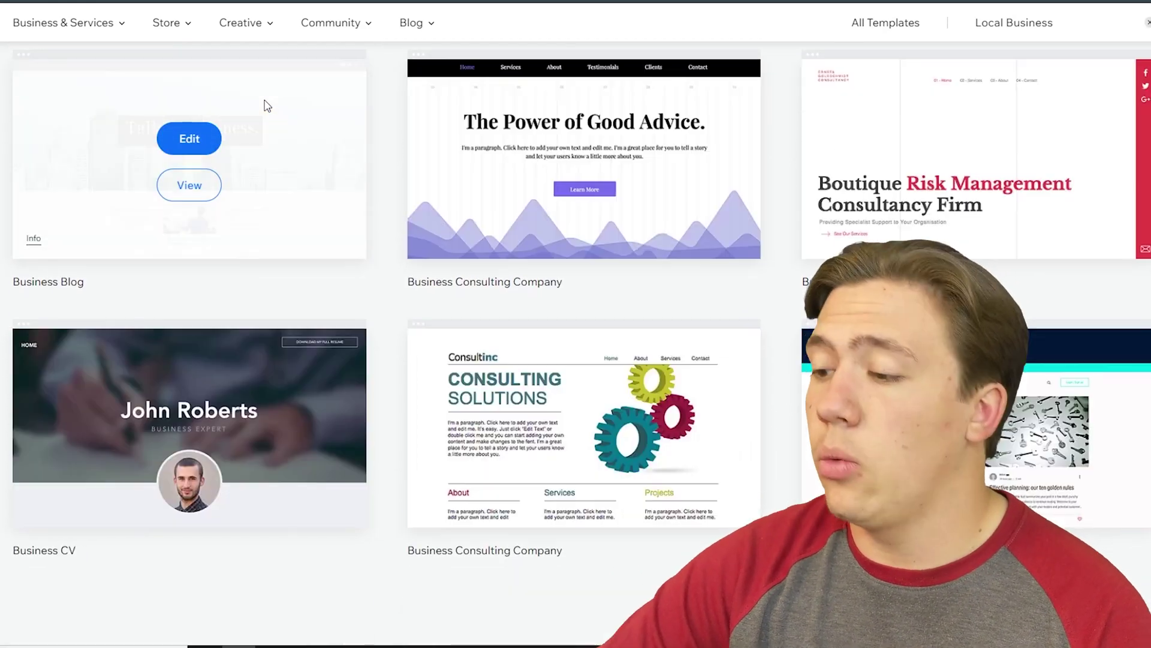
scroll(264, 105, "down", 4)
scroll(530, 188, "up", 14)
mouse_move(530, 188)
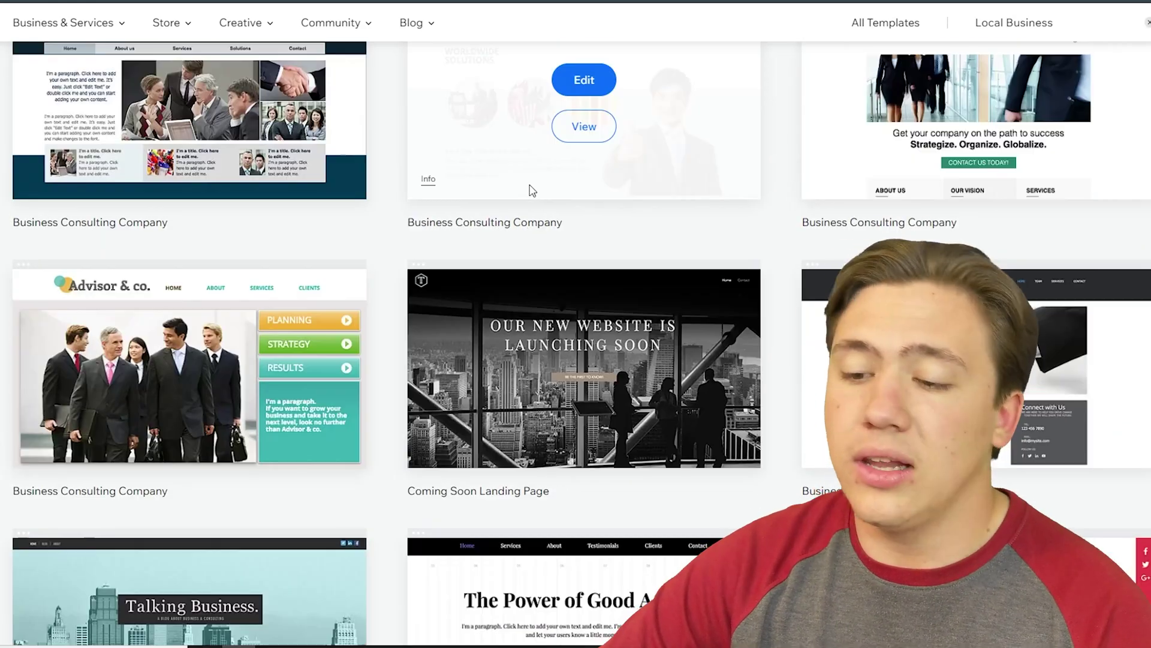
scroll(534, 180, "up", 1)
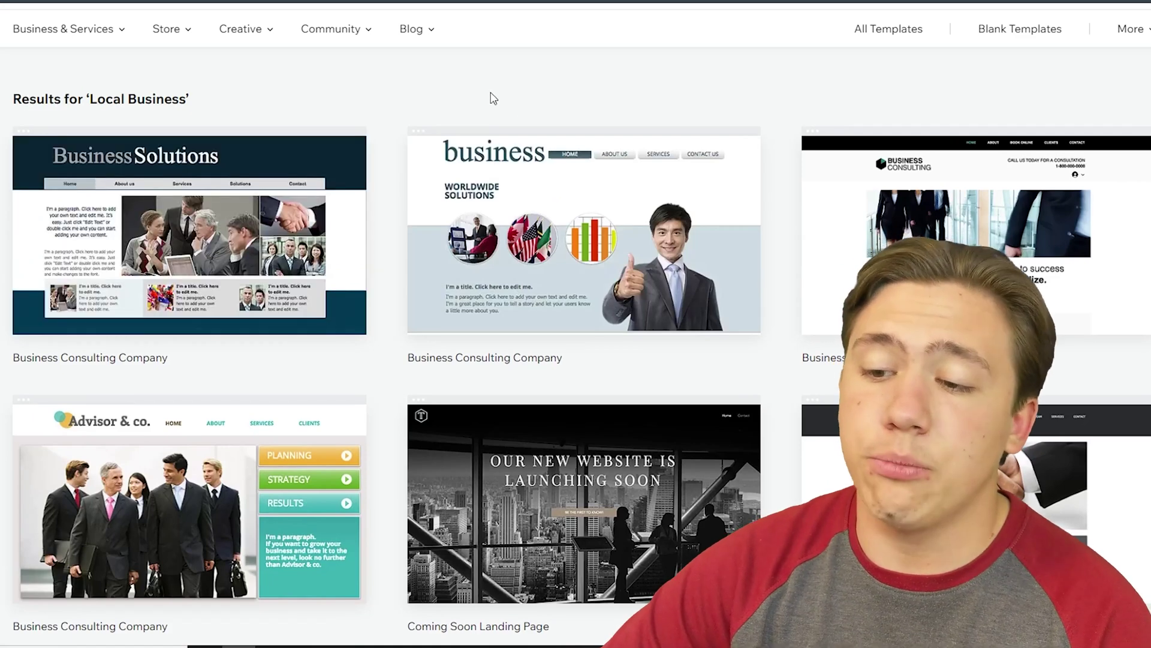
mouse_move(257, 192)
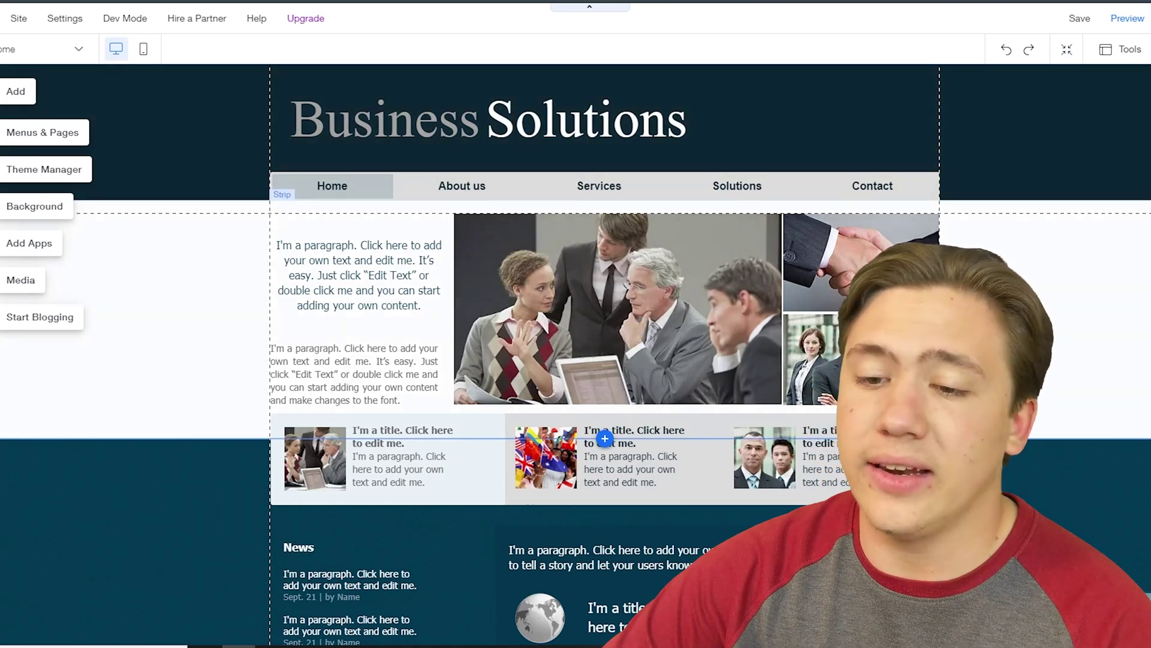
scroll(327, 265, "down", 2)
scroll(322, 262, "up", 2)
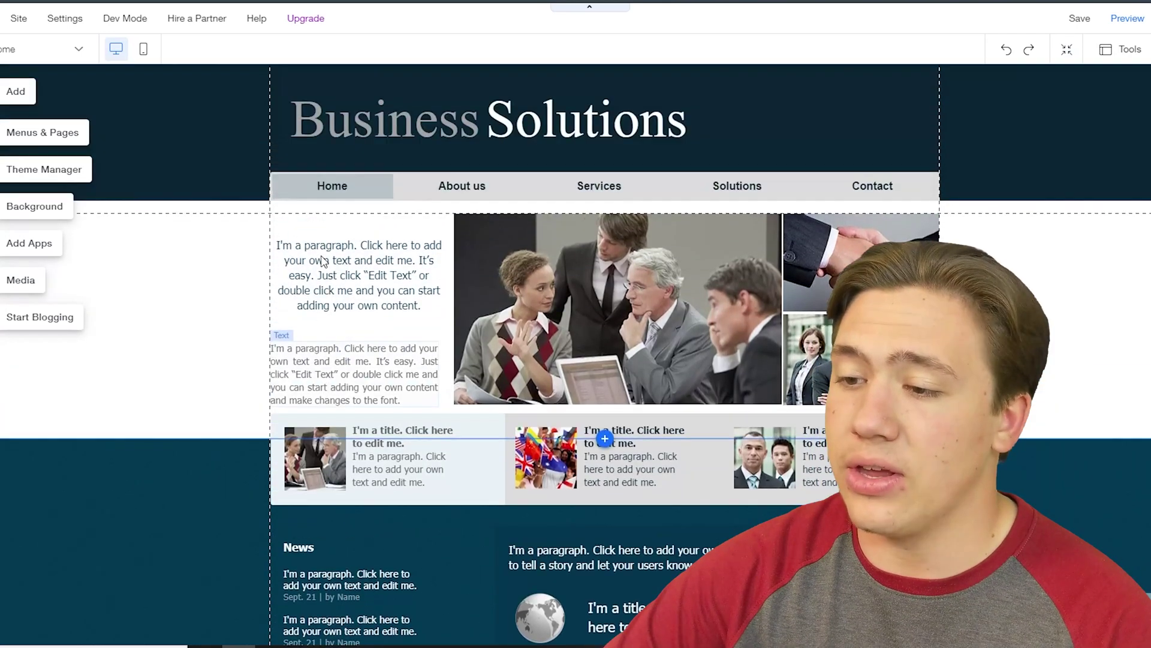
left_click(450, 131)
double_click(450, 130)
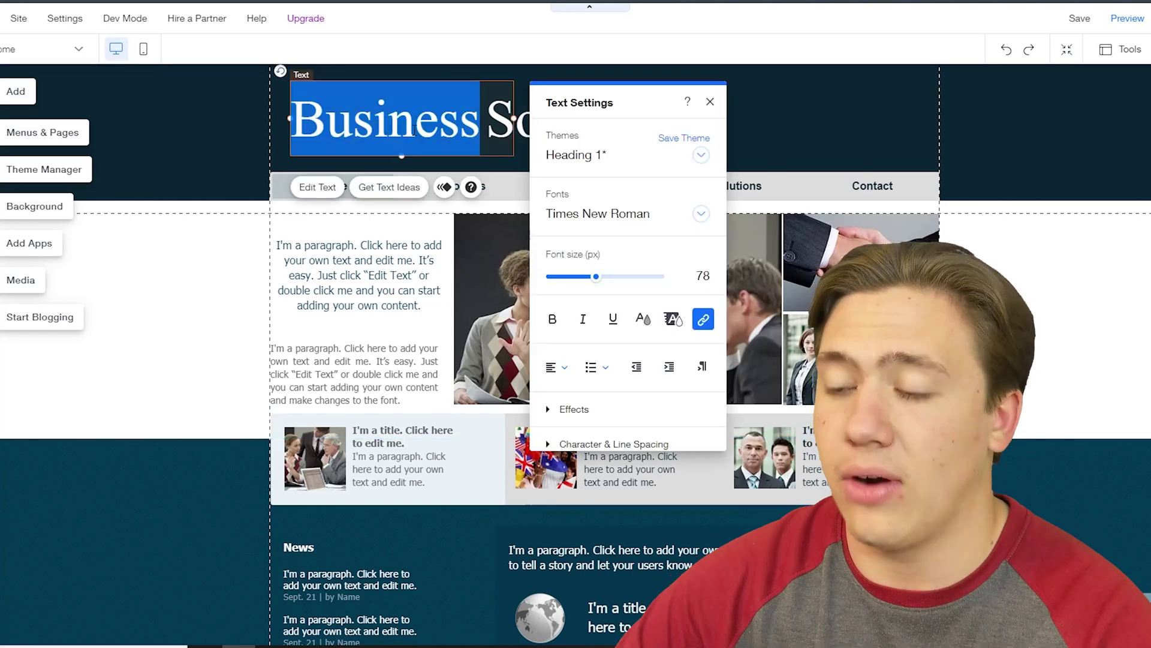
type("TitlteTitle")
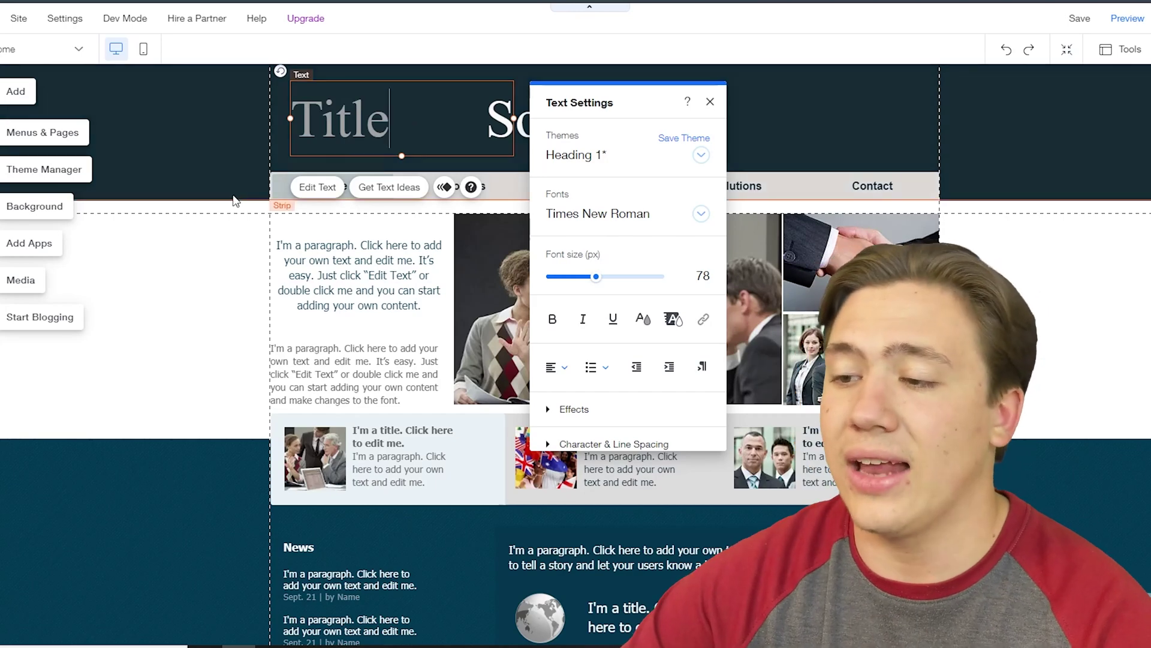
key("Escape")
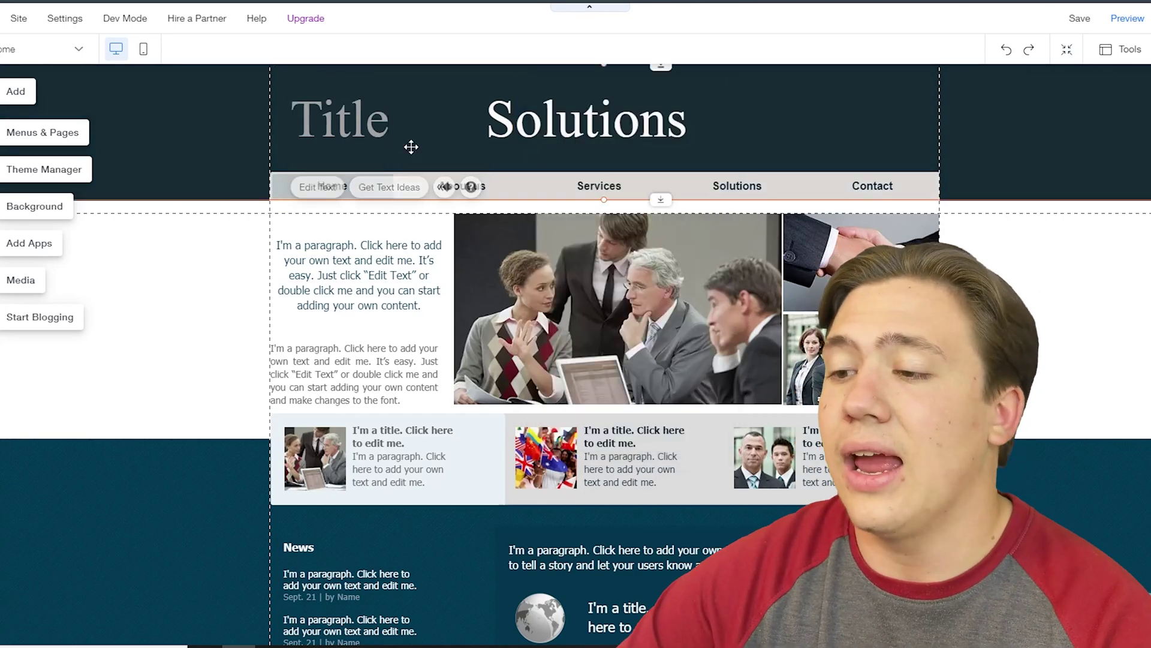
left_click(575, 116)
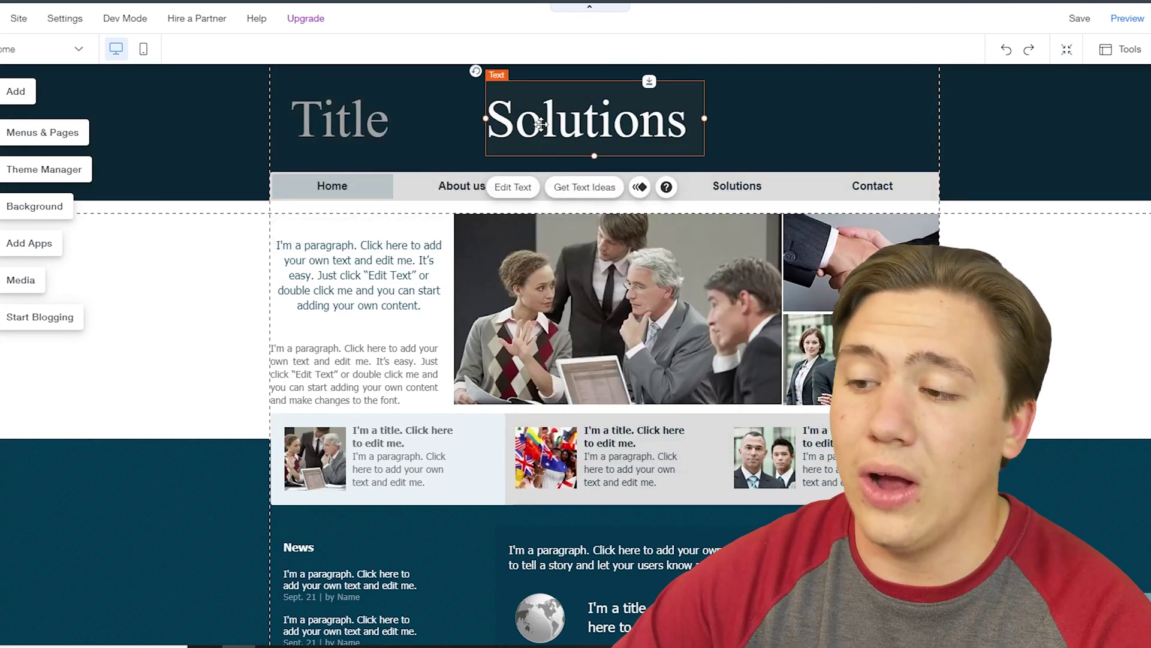
left_click_drag(540, 123, 469, 120)
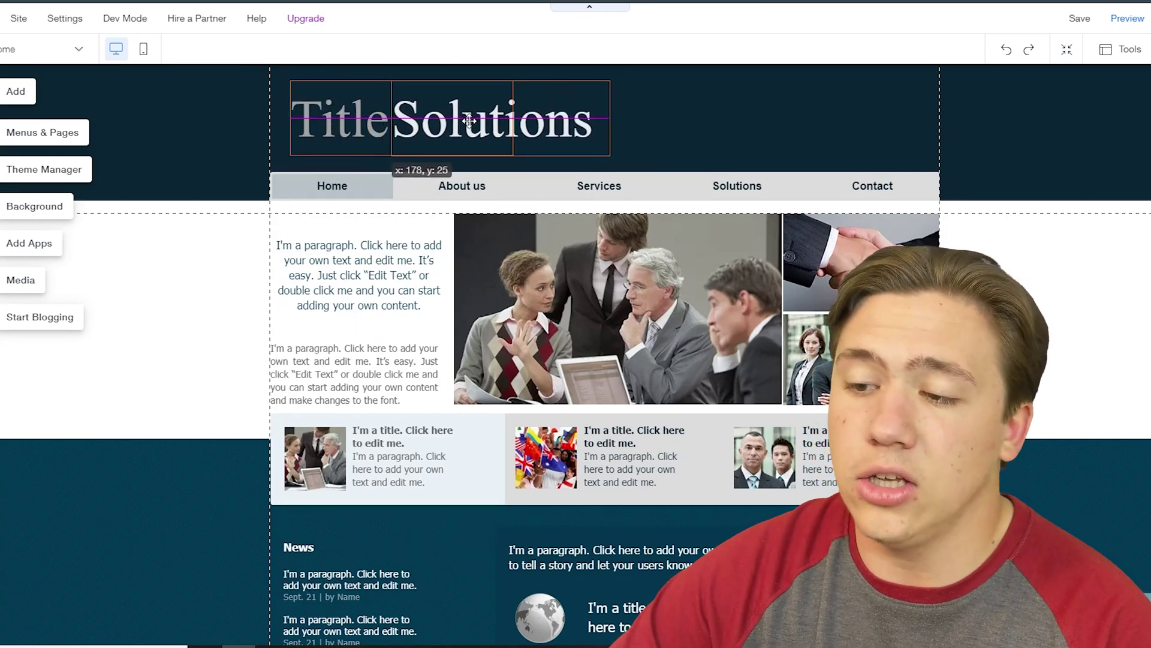
left_click(266, 204)
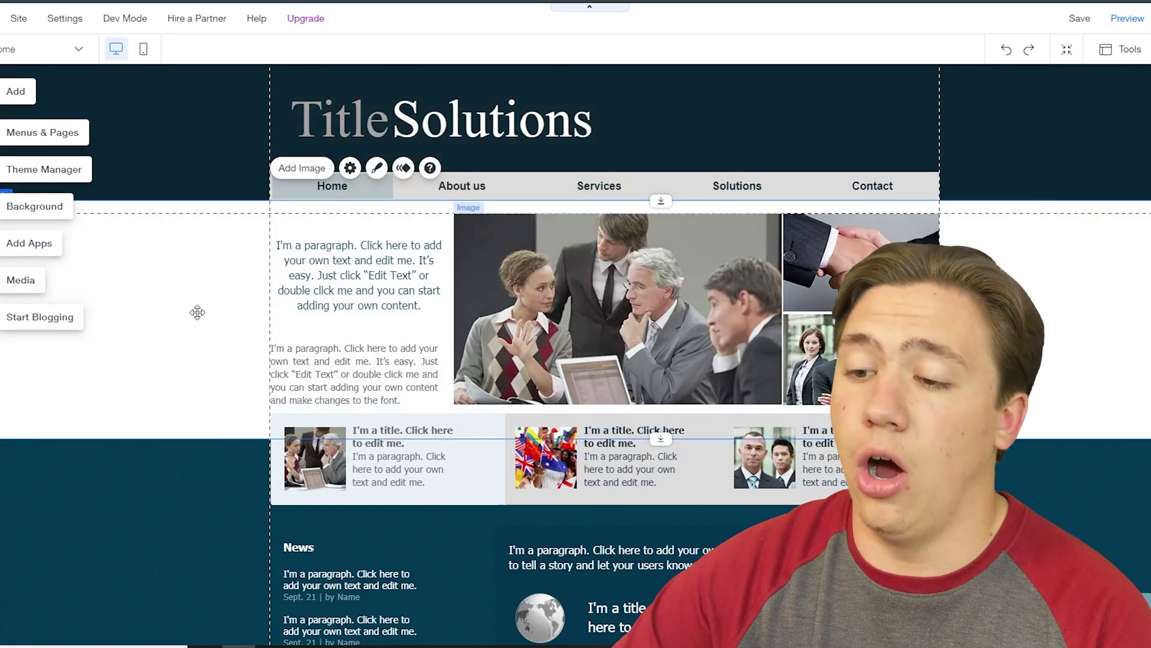
left_click(336, 195)
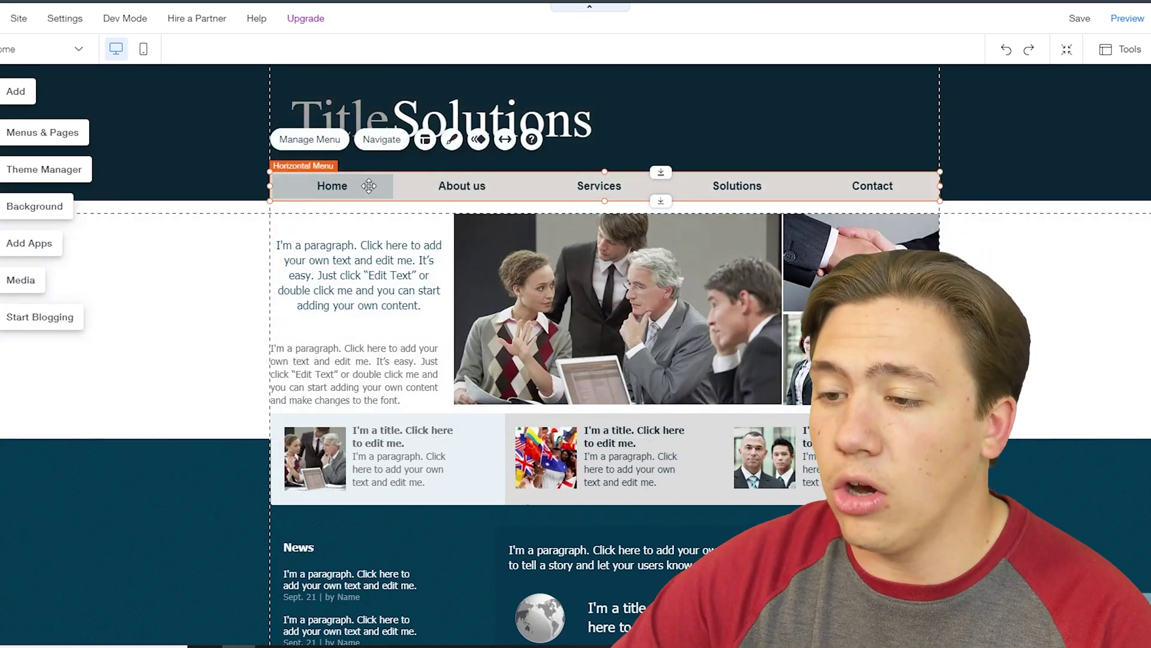
left_click(329, 141)
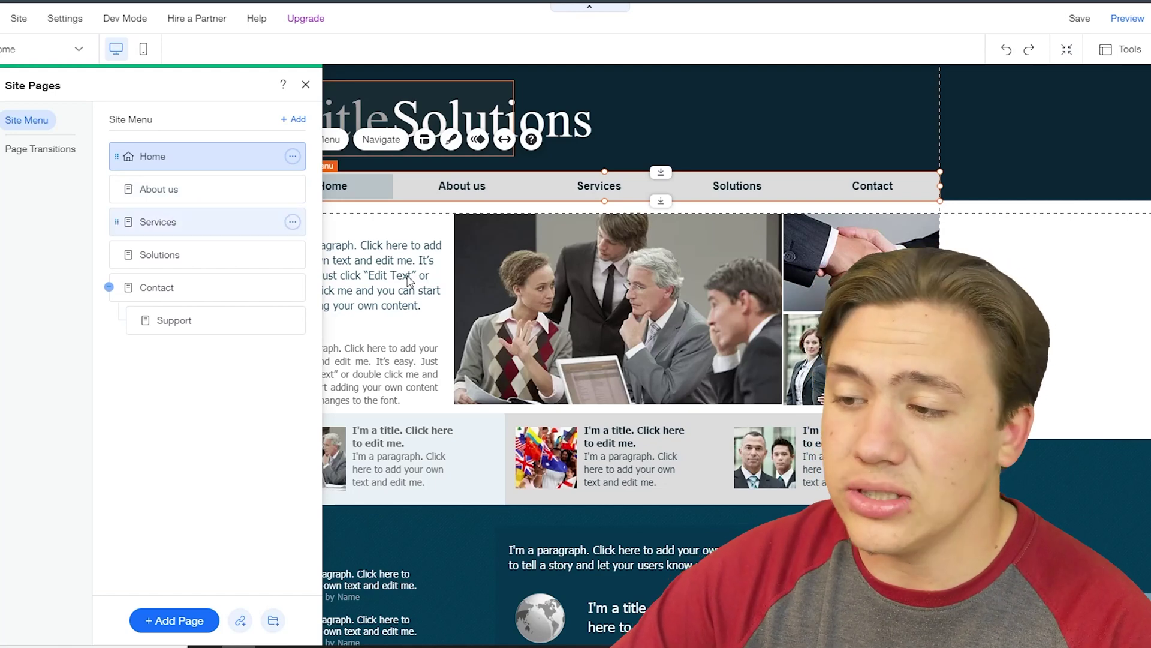
left_click(1046, 298)
left_click(591, 250)
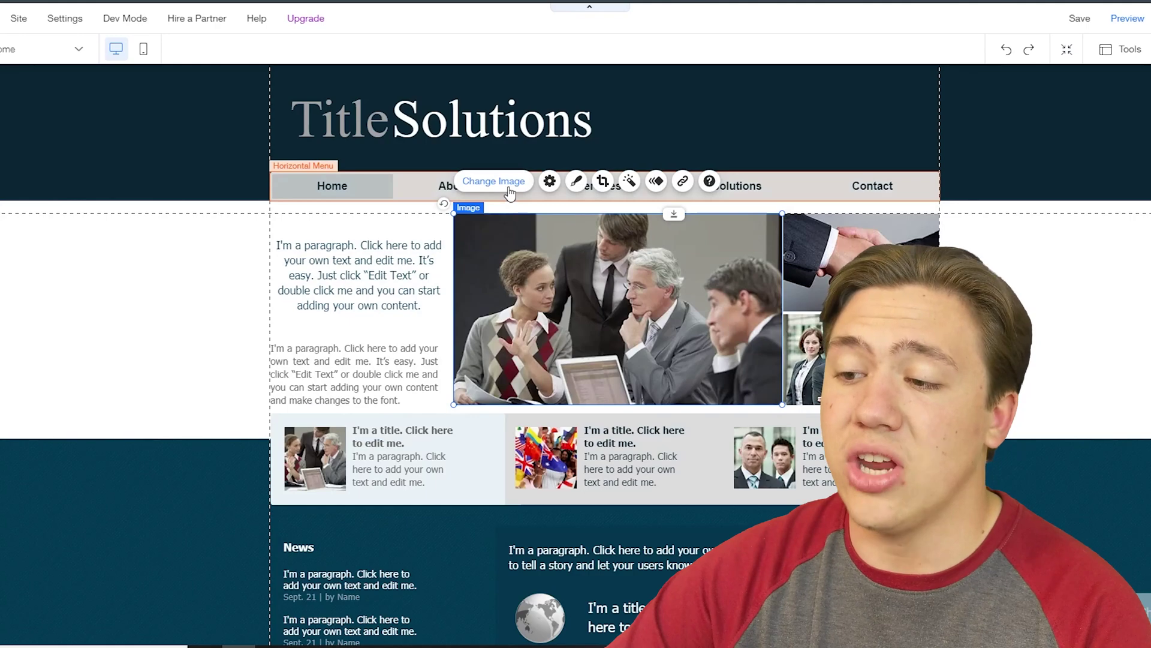
left_click(358, 277)
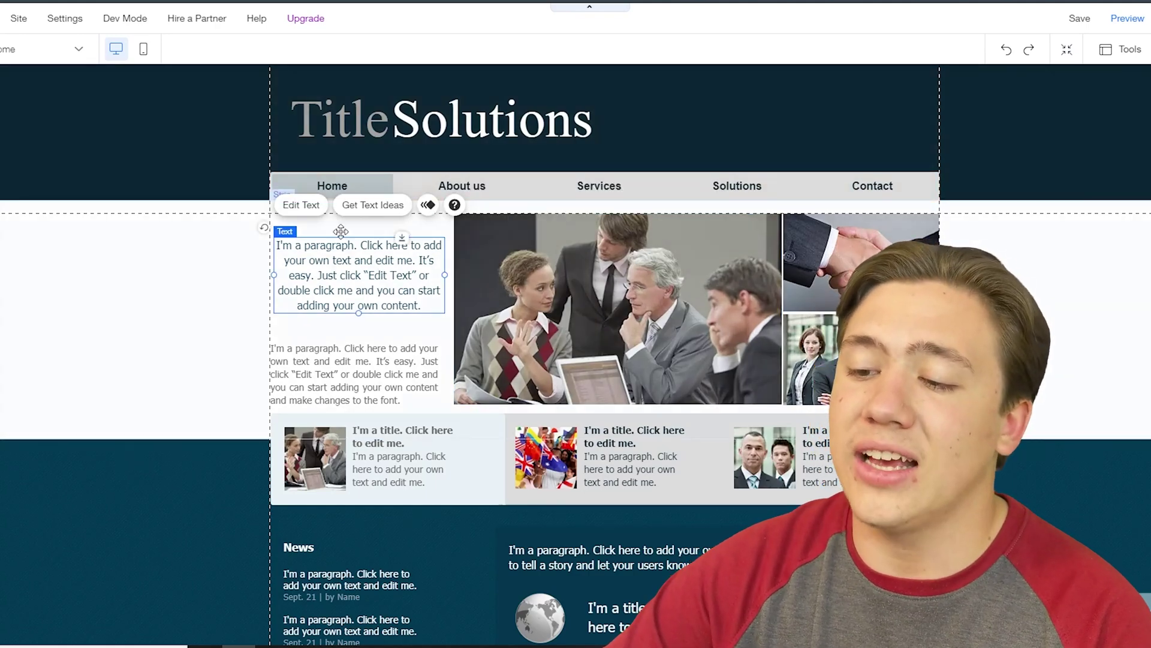
scroll(535, 330, "down", 8)
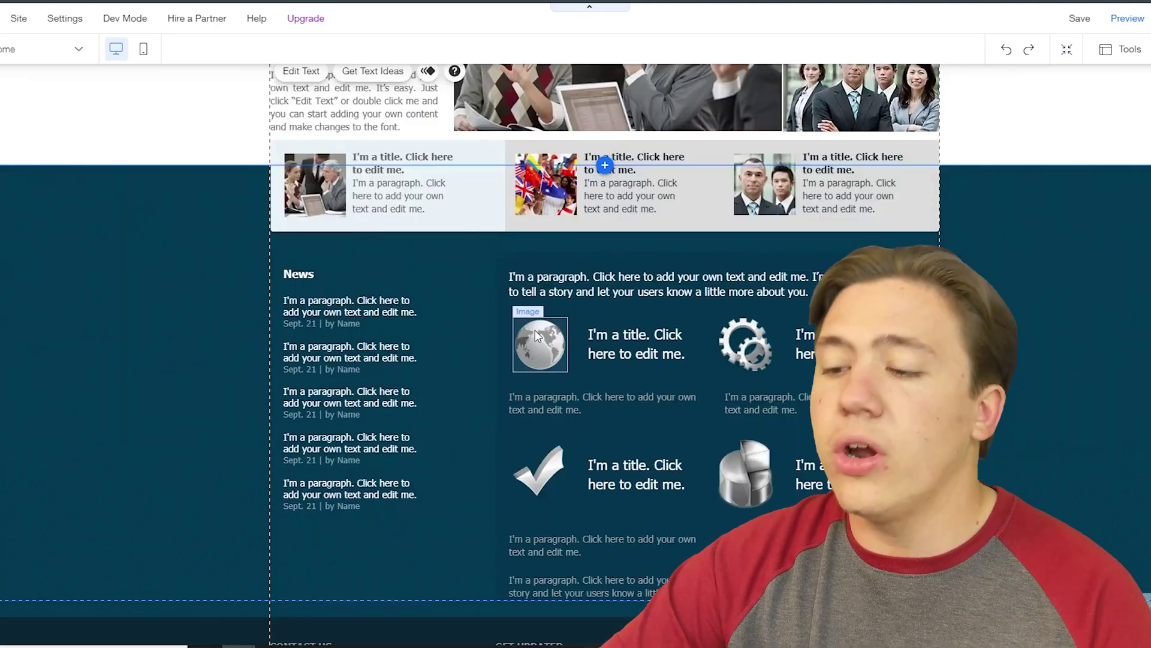
scroll(502, 411, "up", 6)
scroll(502, 412, "up", 3)
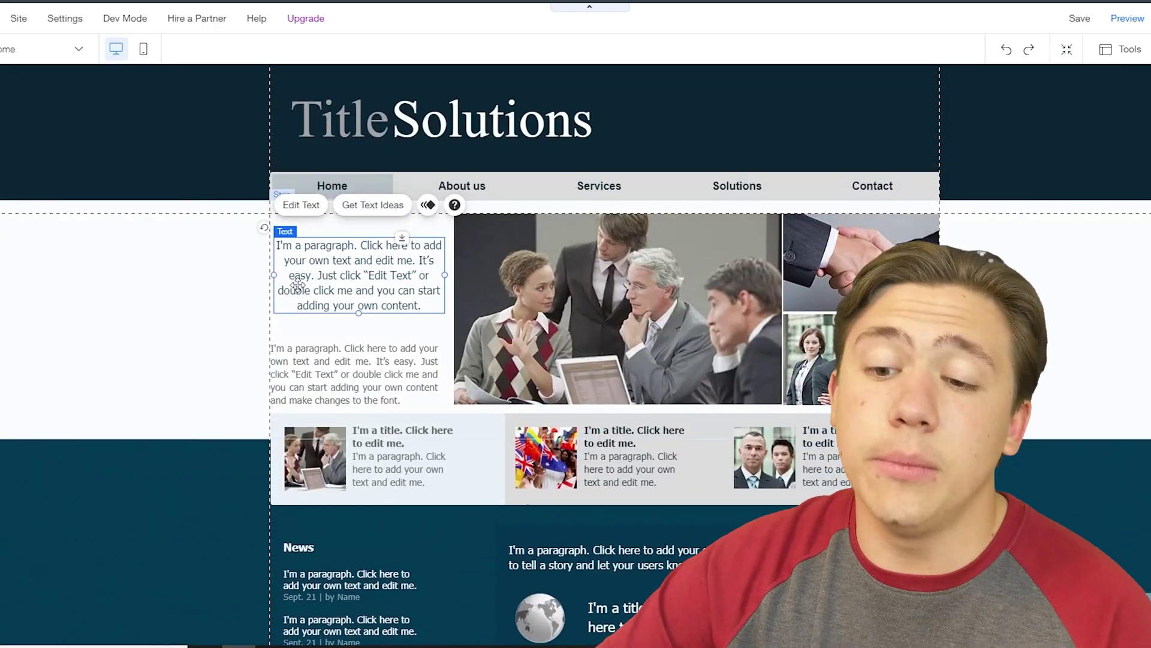
left_click(236, 258)
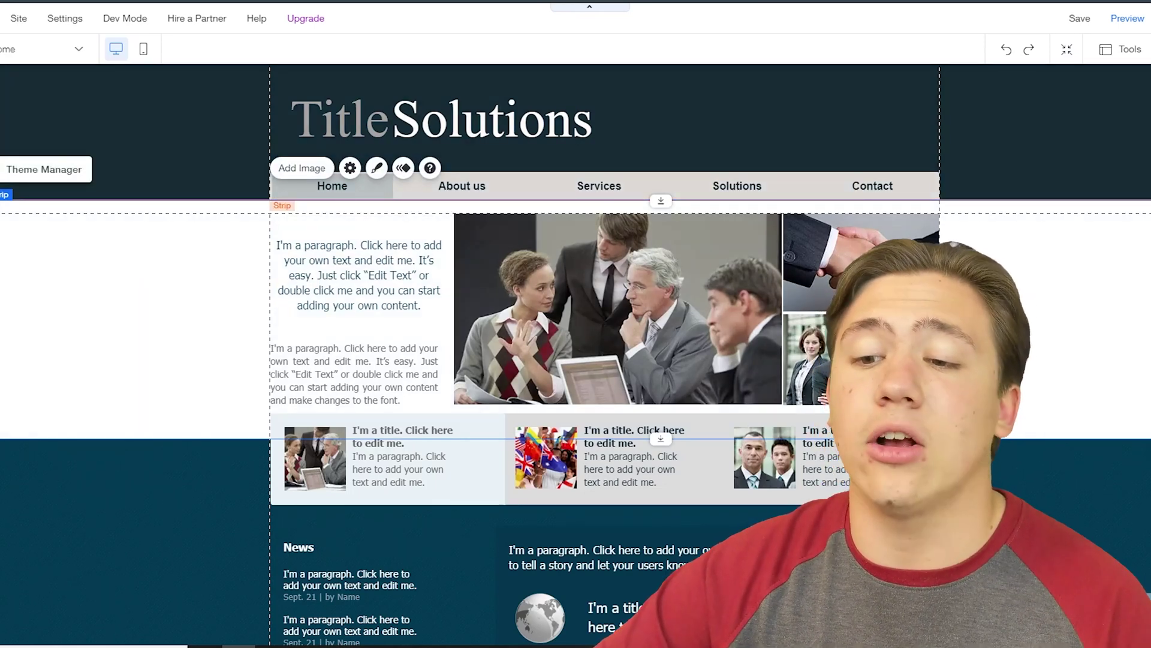
Add a New Page to the site menu right after Home.
left_click(53, 135)
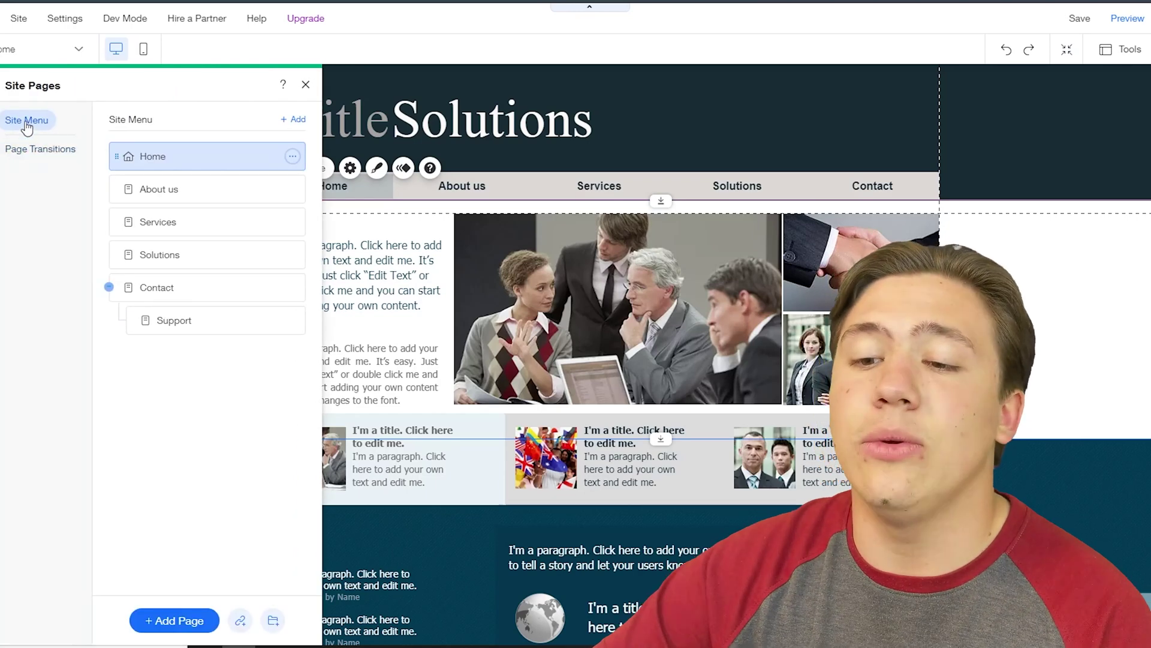
left_click(20, 157)
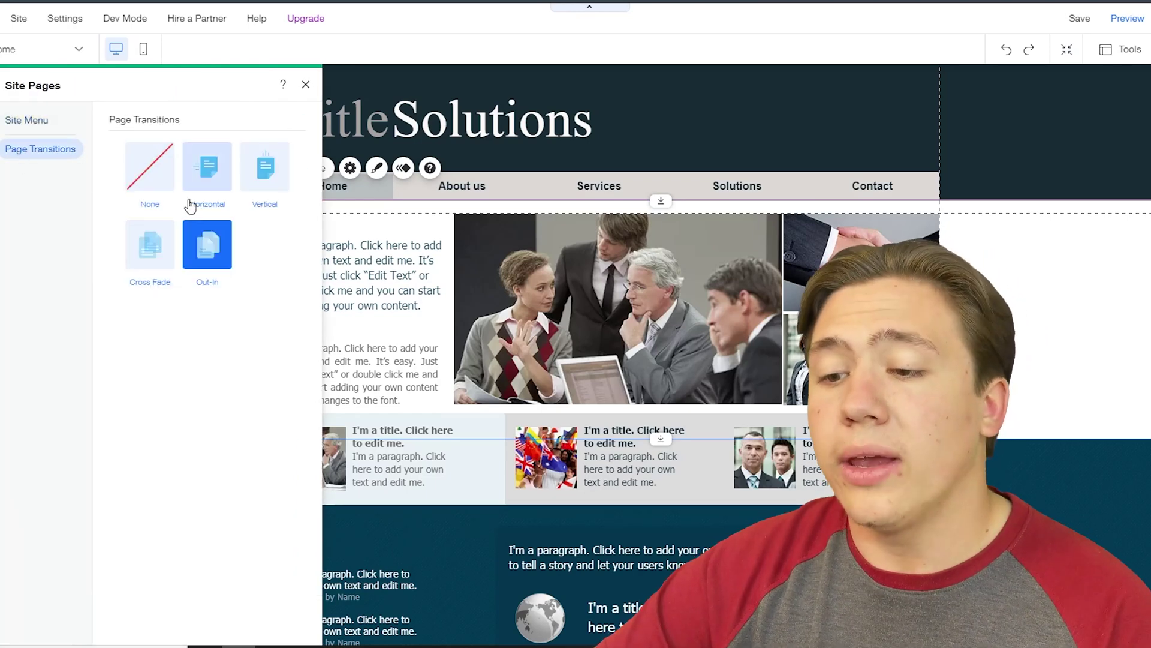
left_click(26, 123)
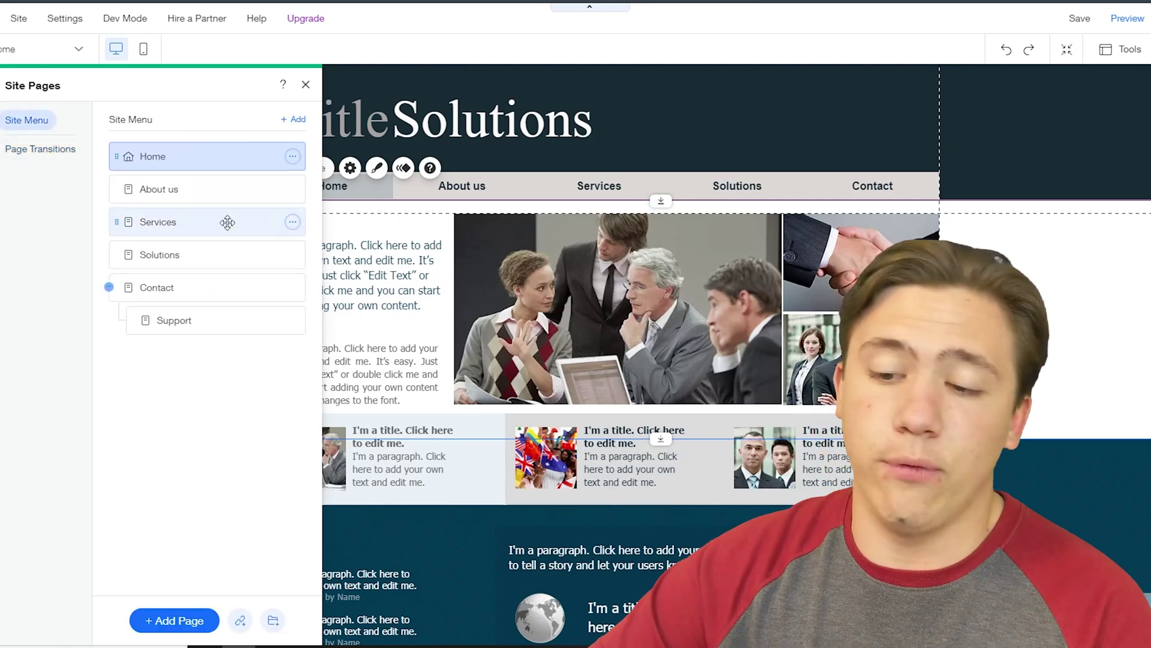
left_click(154, 629)
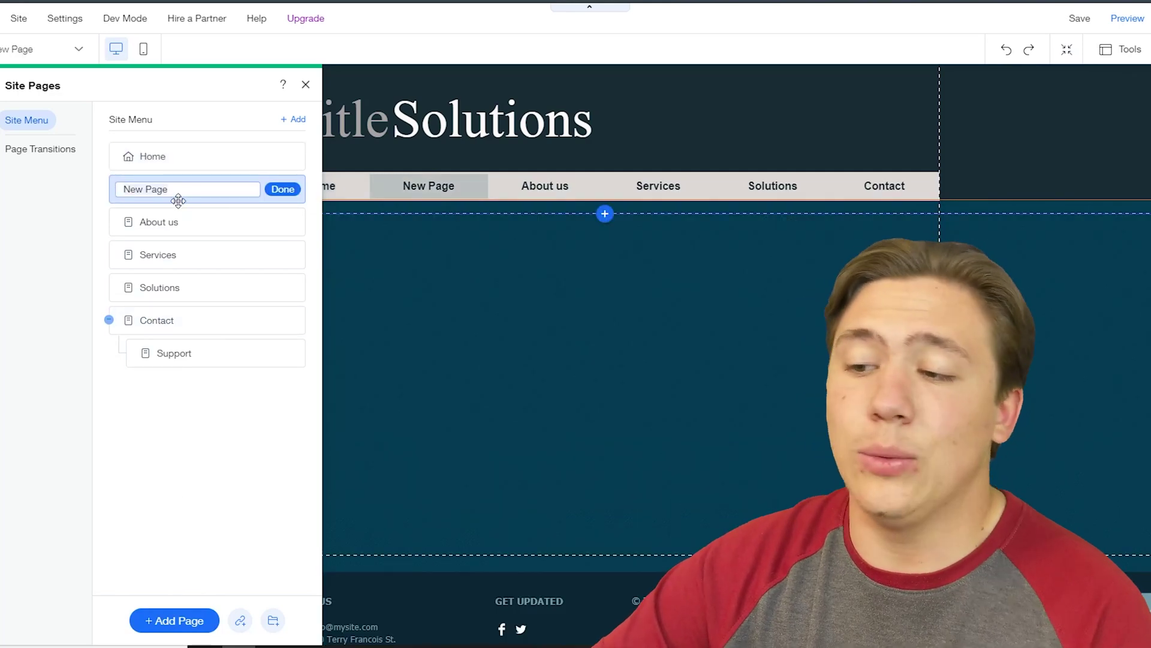
left_click(369, 275)
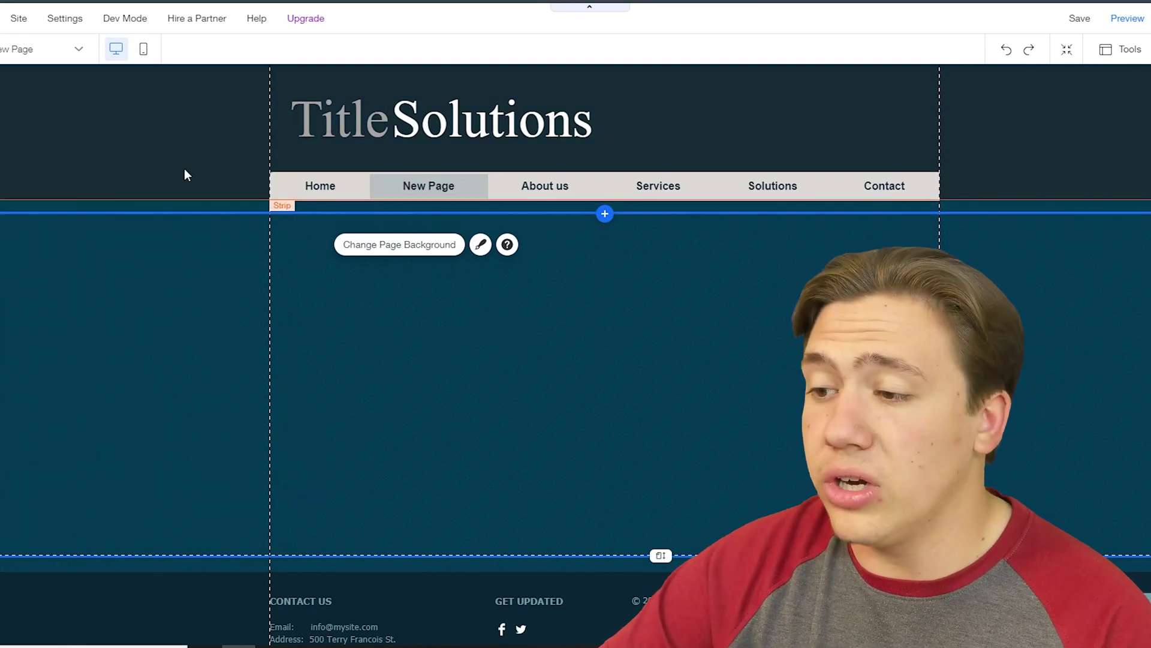
Select the menu and the strip below it, then switch the editor back to Home.
left_click(316, 188)
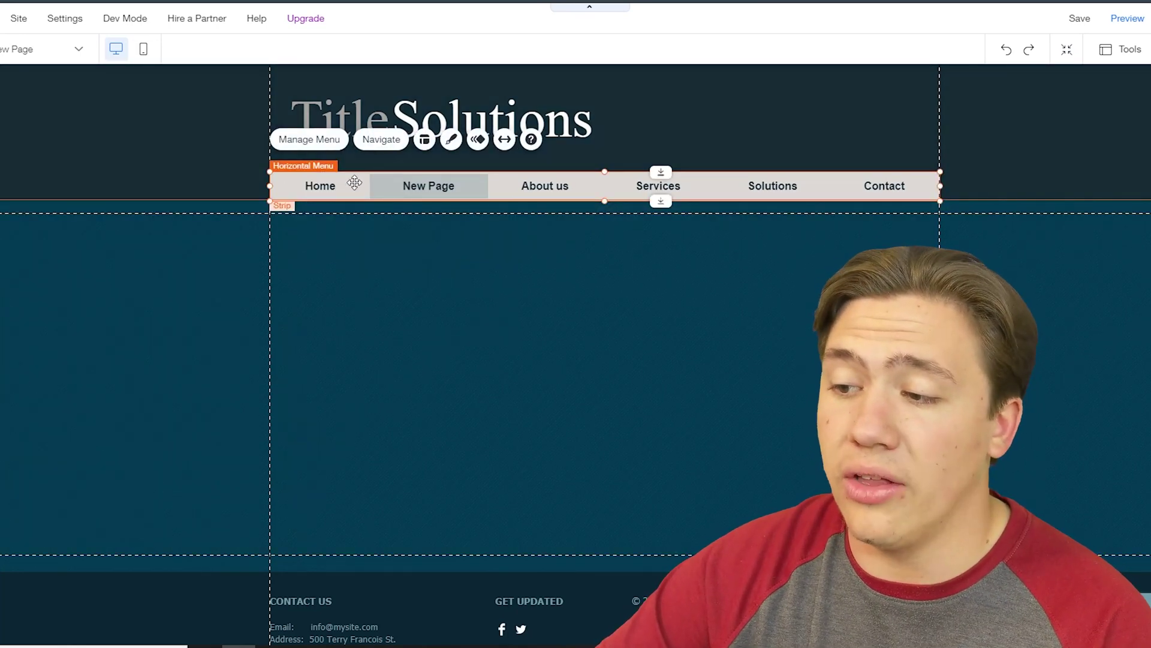
left_click(123, 180)
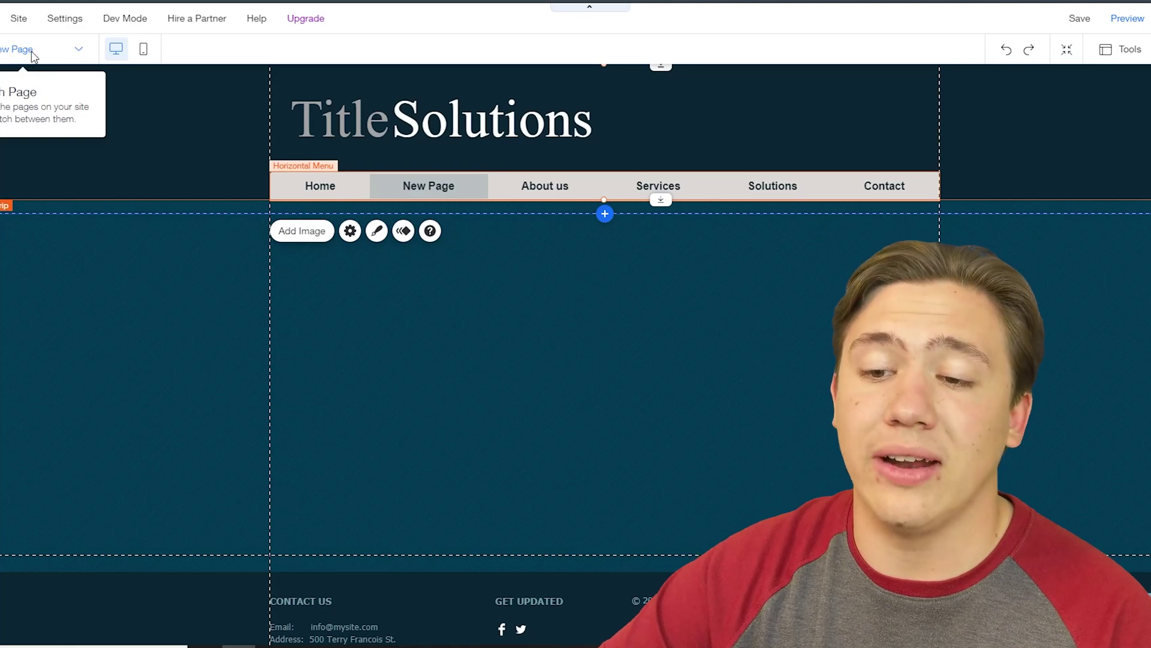
left_click(33, 57)
left_click(24, 78)
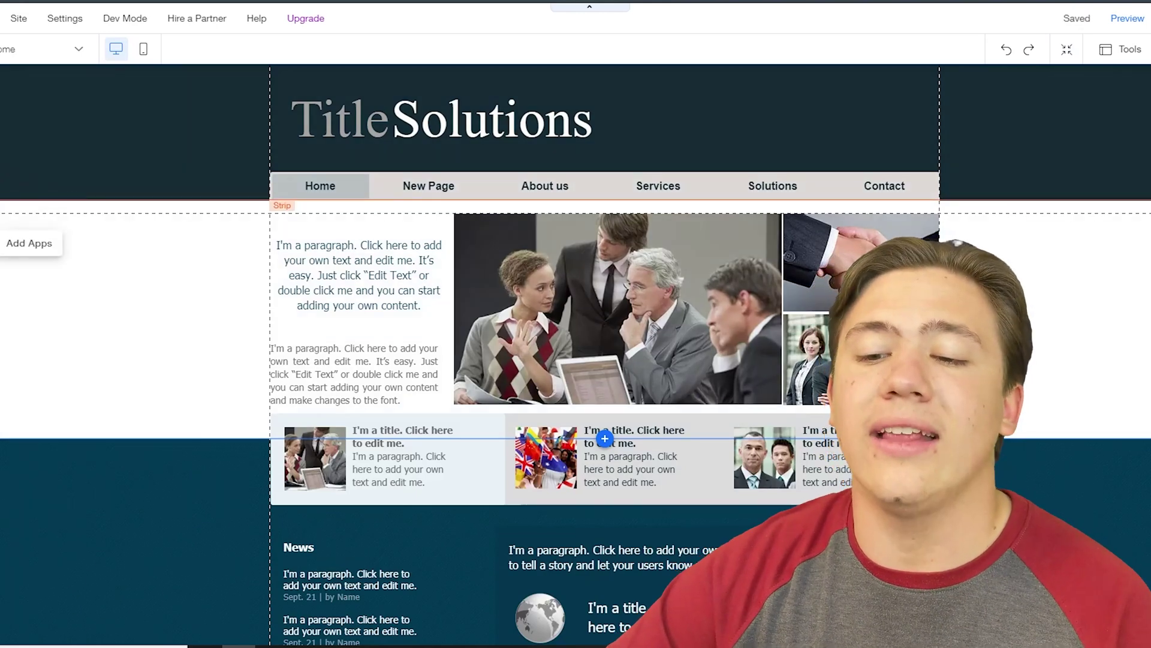
Browse the Wix App Market, then view the apps already installed on the site.
left_click(1, 243)
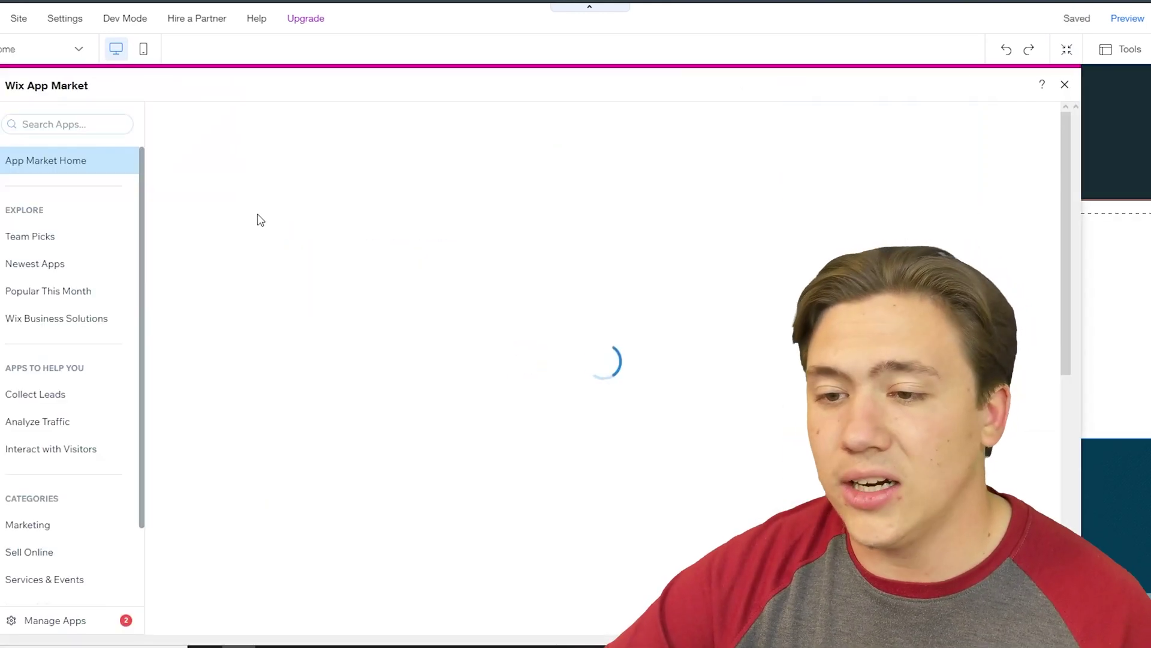
scroll(308, 278, "down", 2)
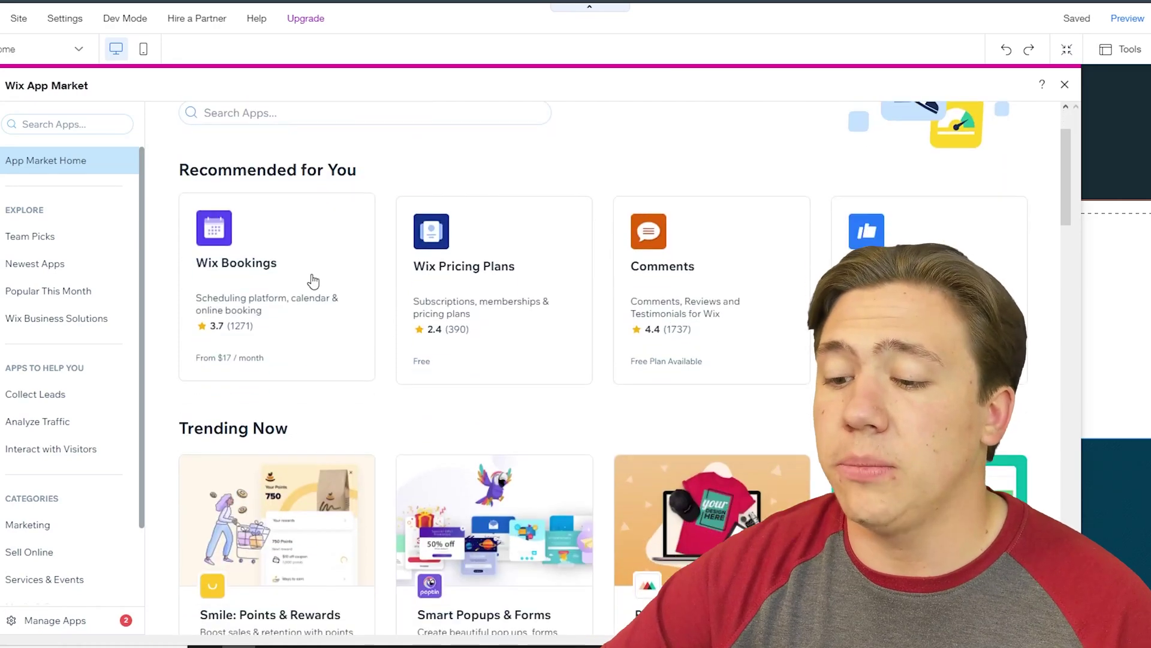
scroll(309, 277, "up", 2)
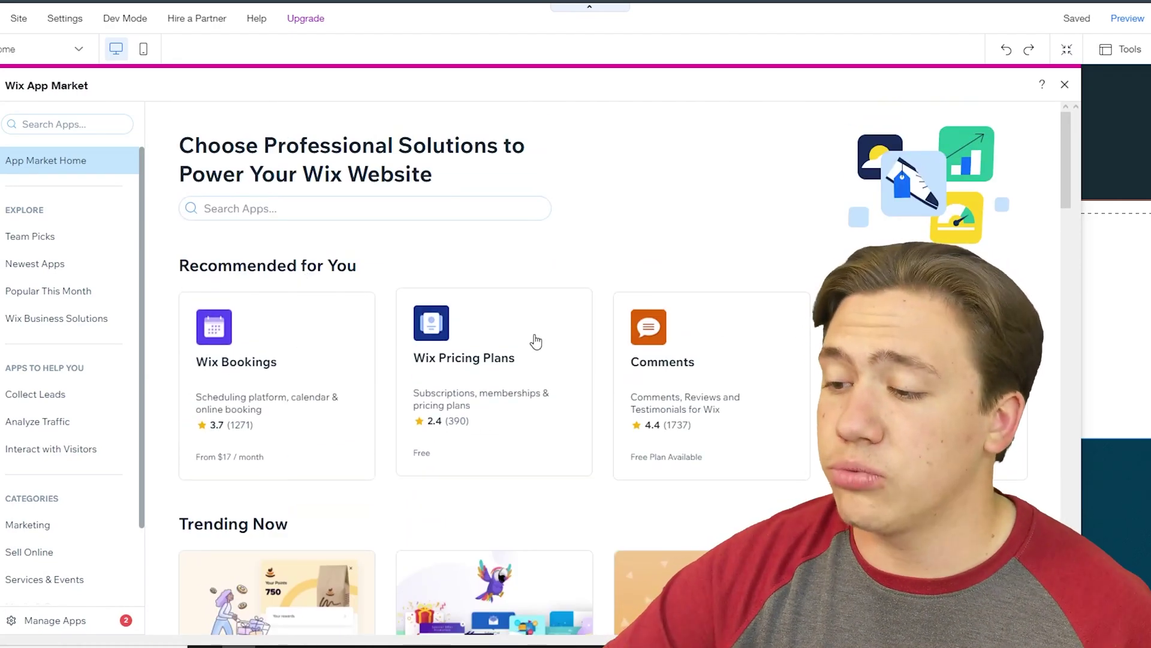
scroll(535, 339, "down", 6)
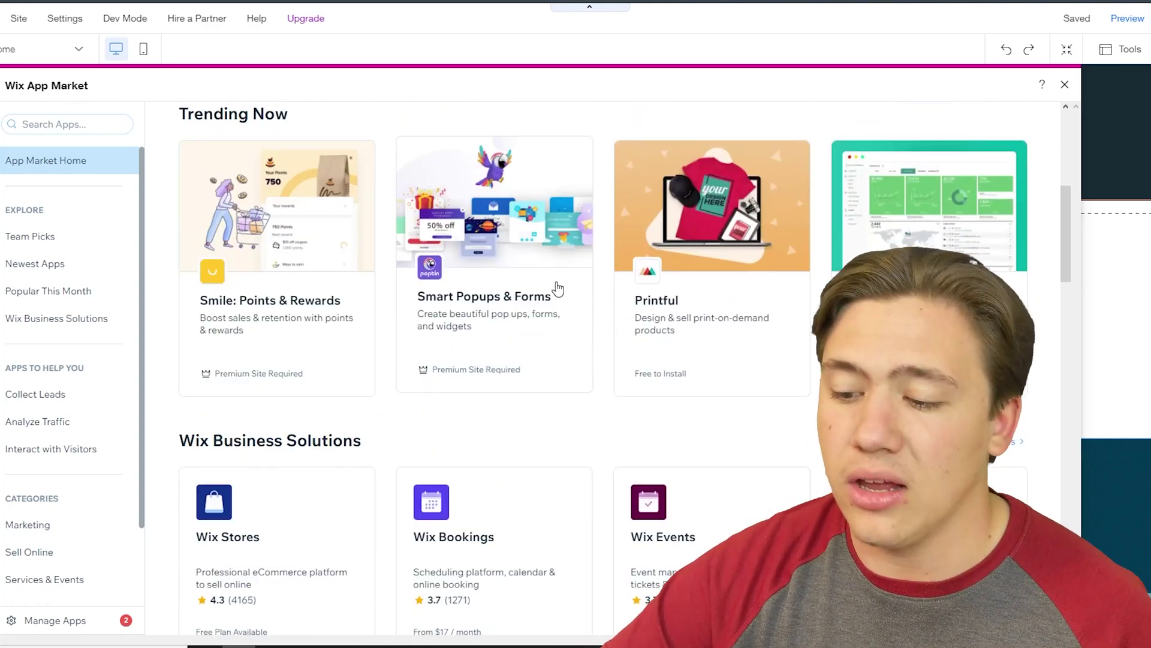
left_click(48, 620)
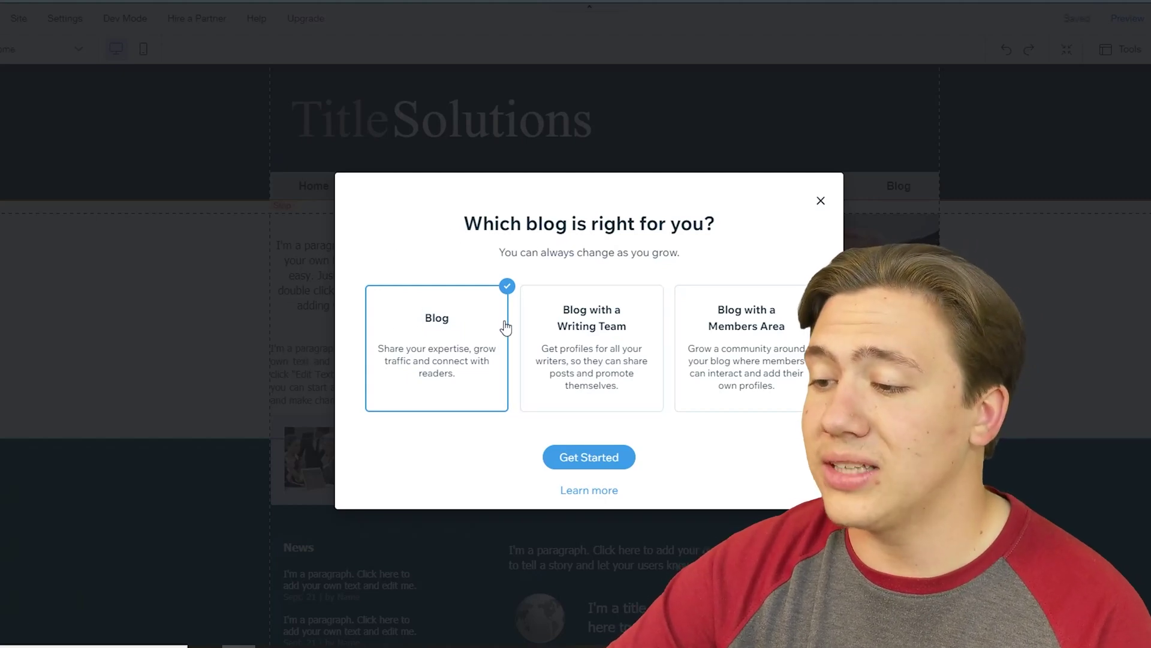
Add the plain Blog option, review the new Blog page, and go to Manage Posts.
left_click(579, 457)
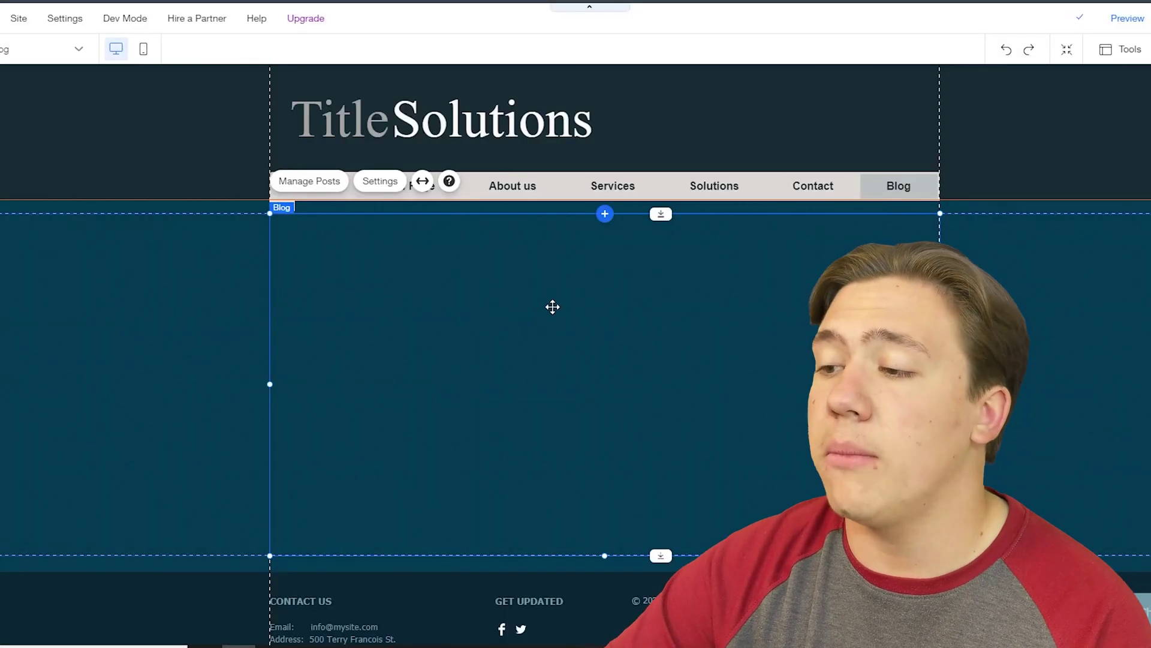
scroll(639, 295, "down", 10)
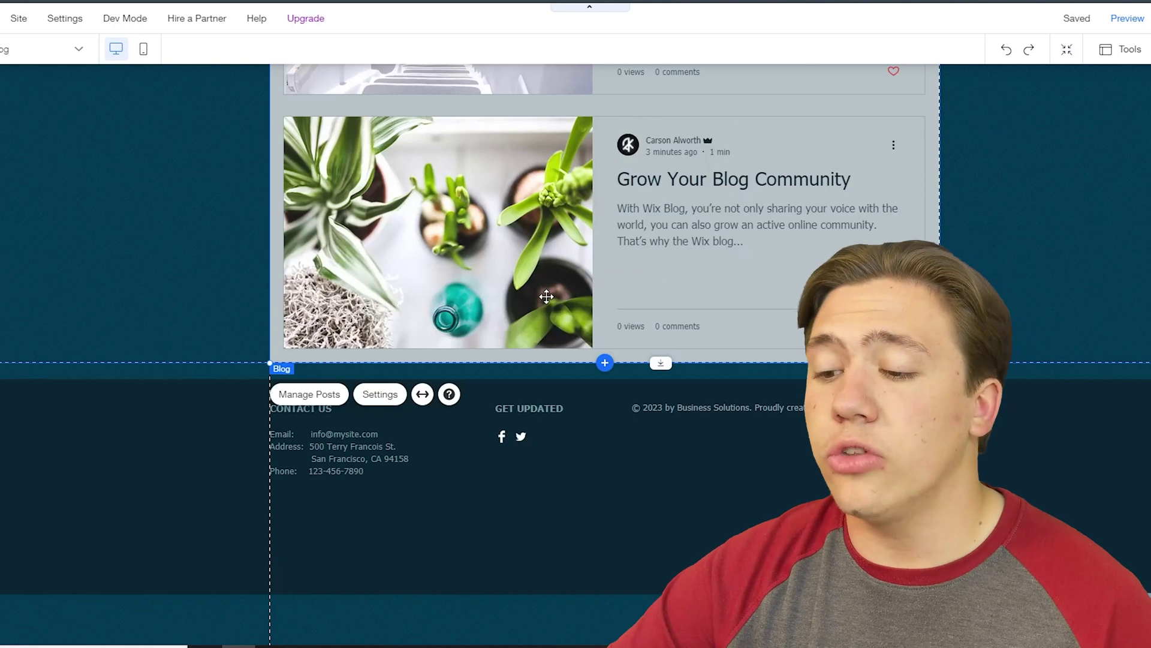
scroll(546, 297, "up", 10)
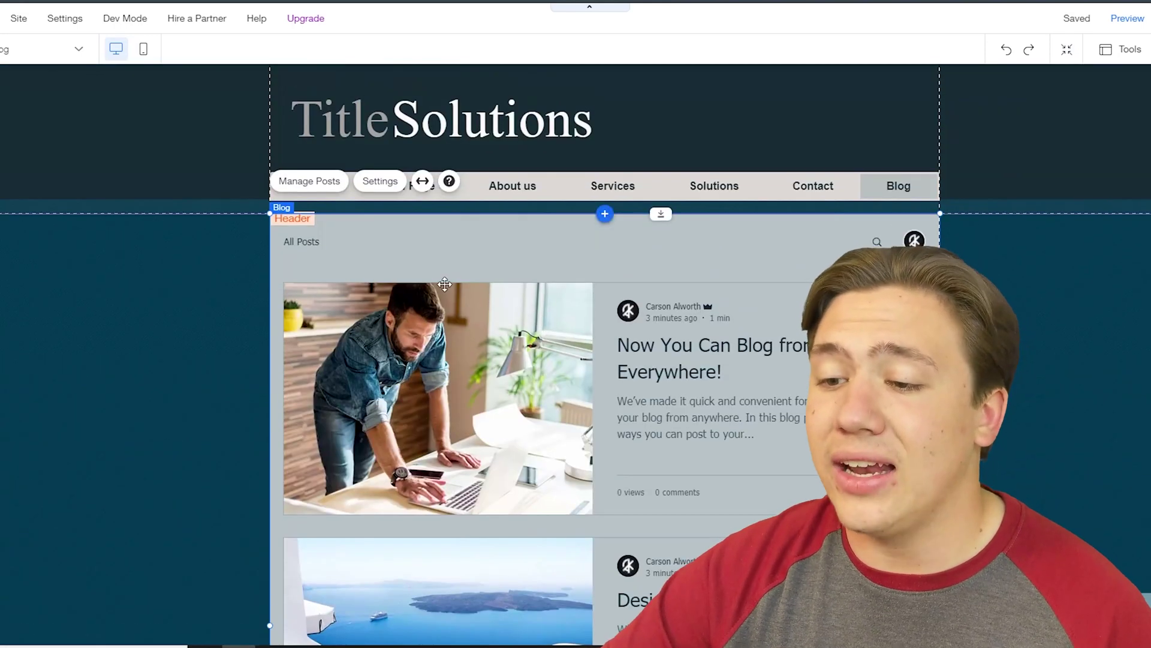
left_click(309, 191)
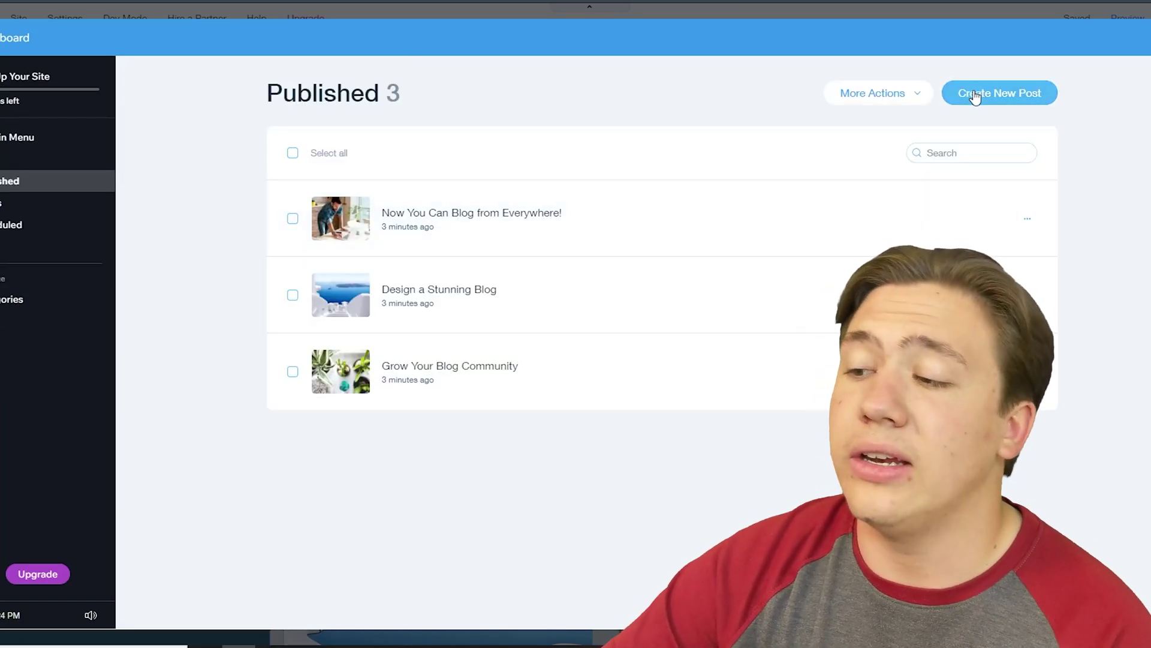
Create a new blog post and place the cursor in its body text.
left_click(977, 99)
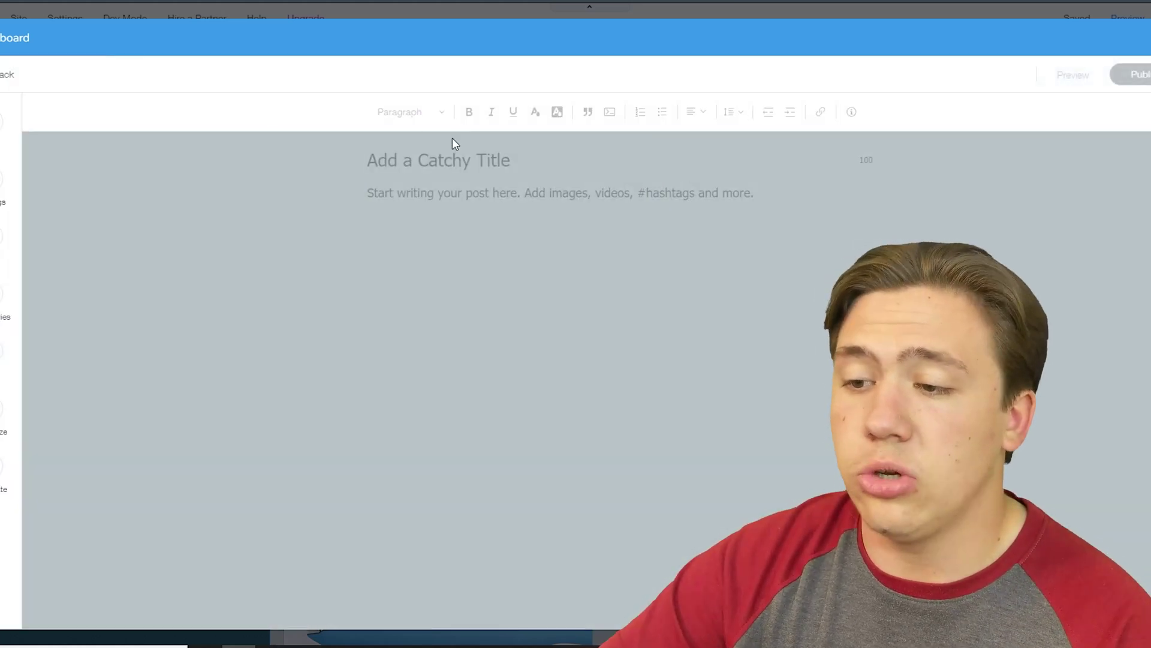
left_click(436, 193)
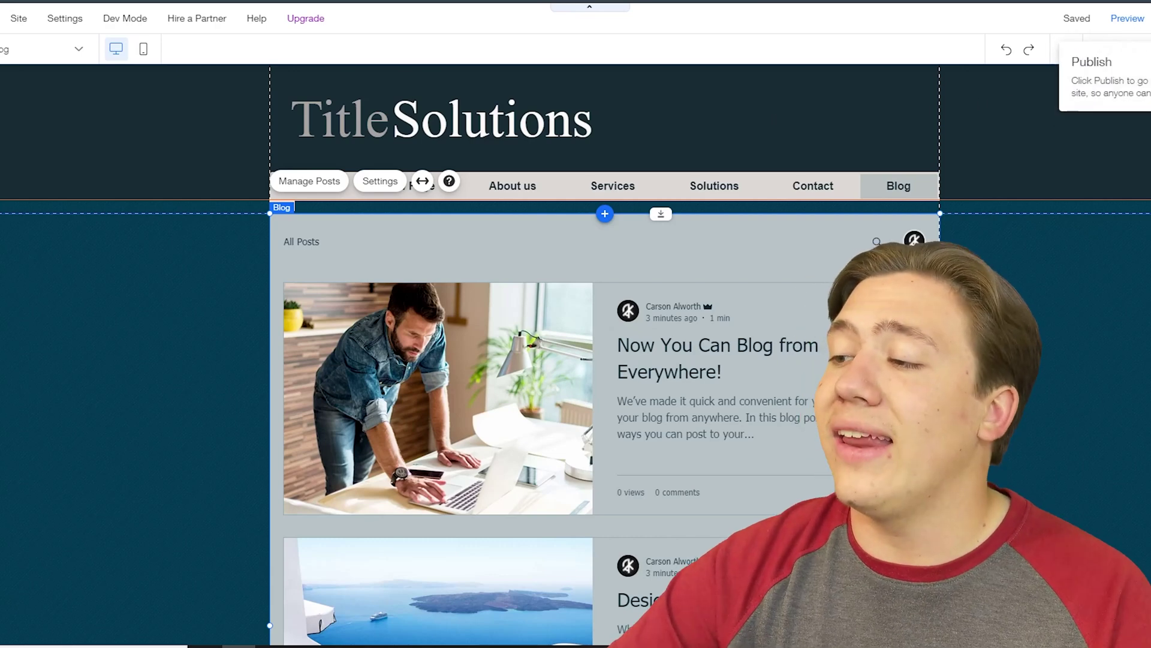
Publish the site and scroll through the live TitleSolutions Home page.
left_click(1143, 52)
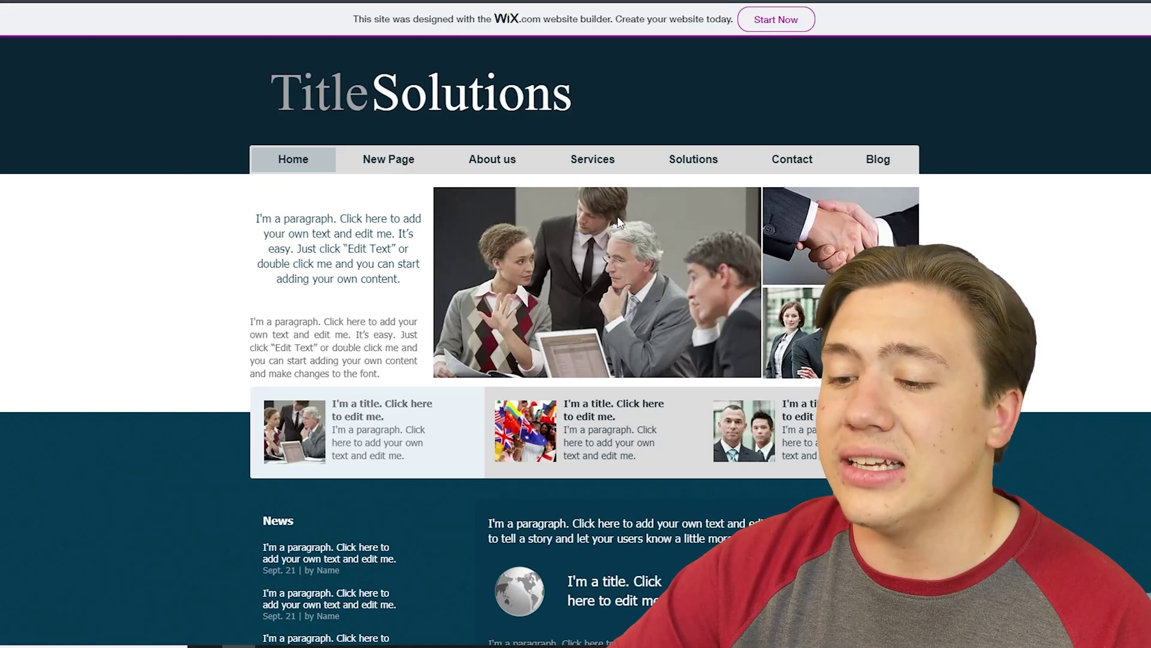
scroll(573, 216, "down", 8)
scroll(571, 215, "up", 8)
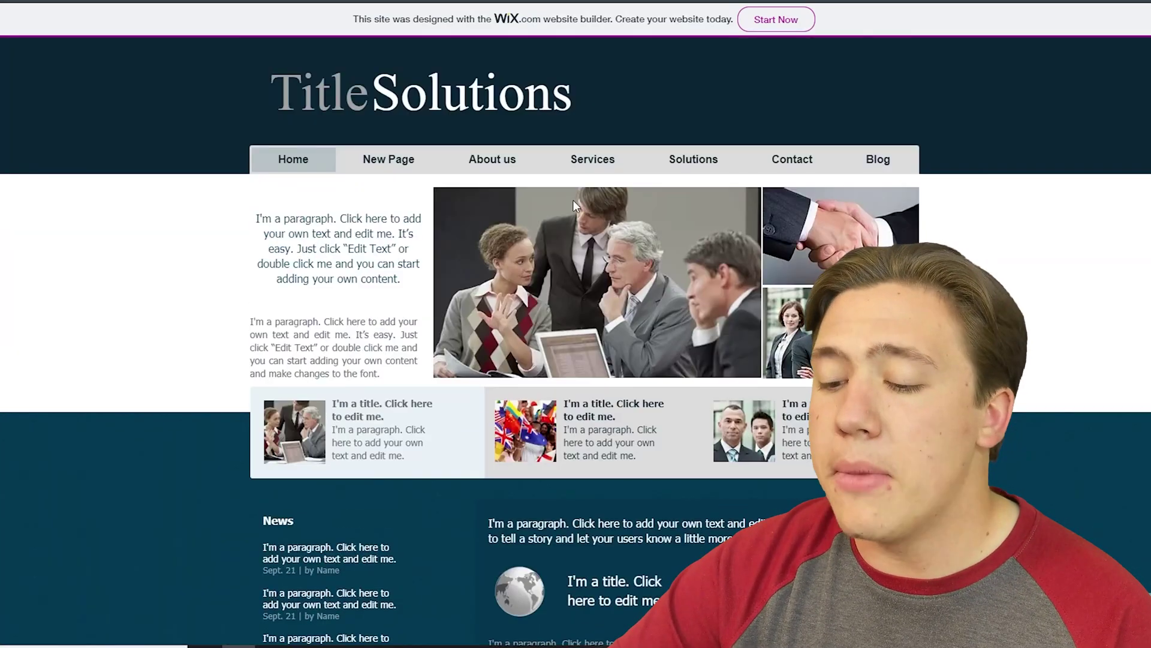